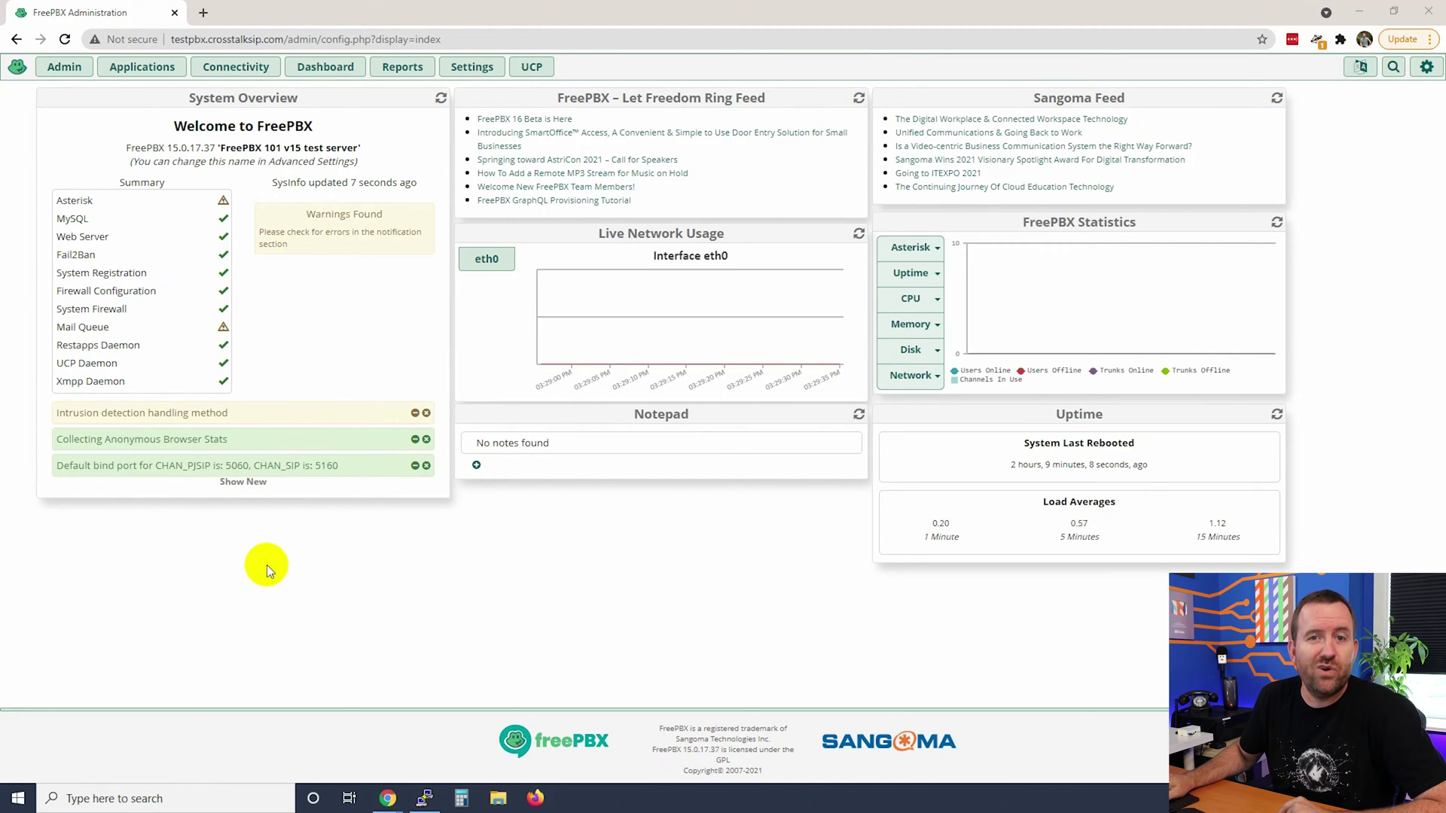
Dismiss the dashboard notices, refresh System Overview, and highlight 'System Alerts: No critical issues found'.
left_click(426, 414)
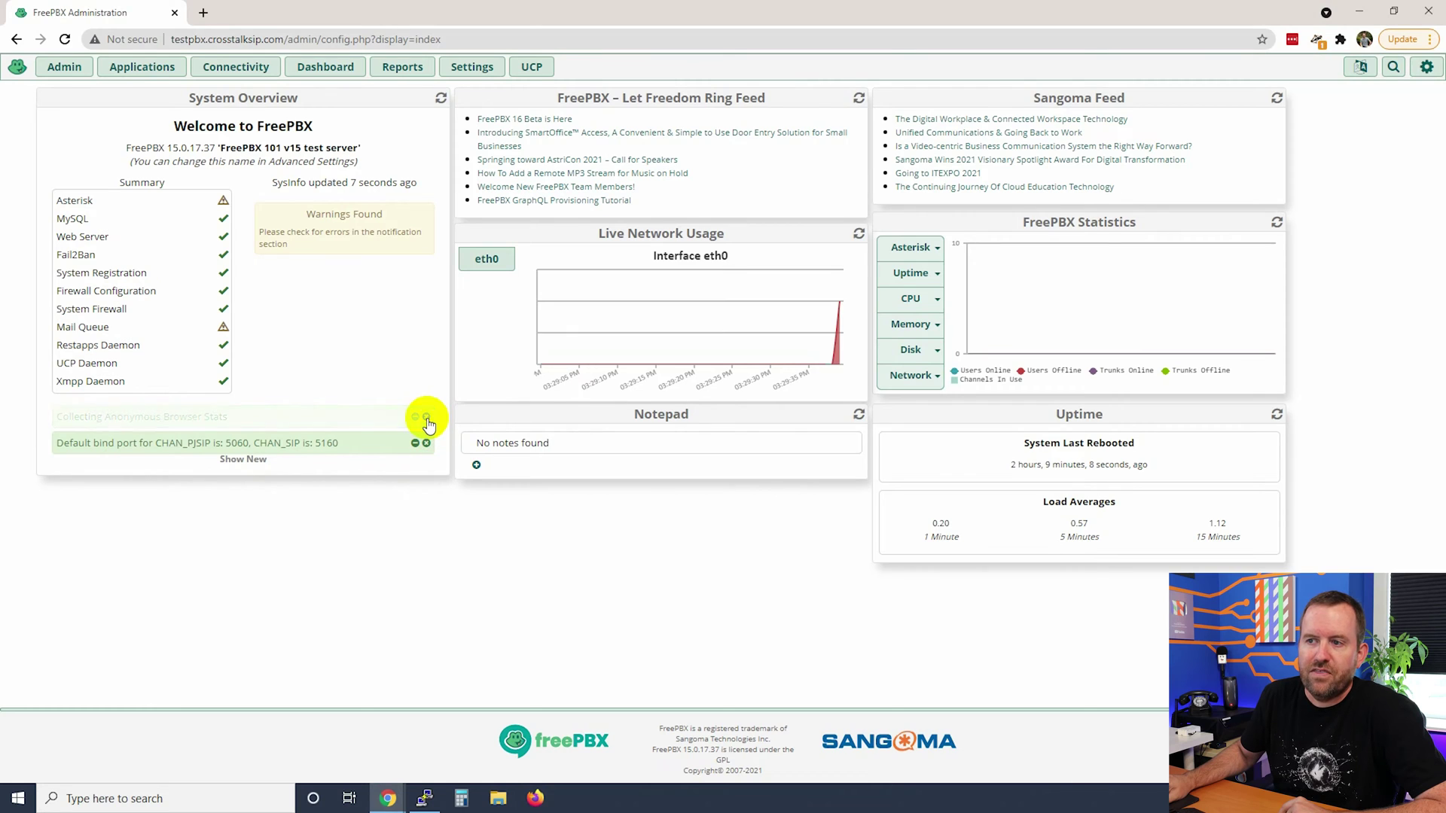
left_click(442, 101)
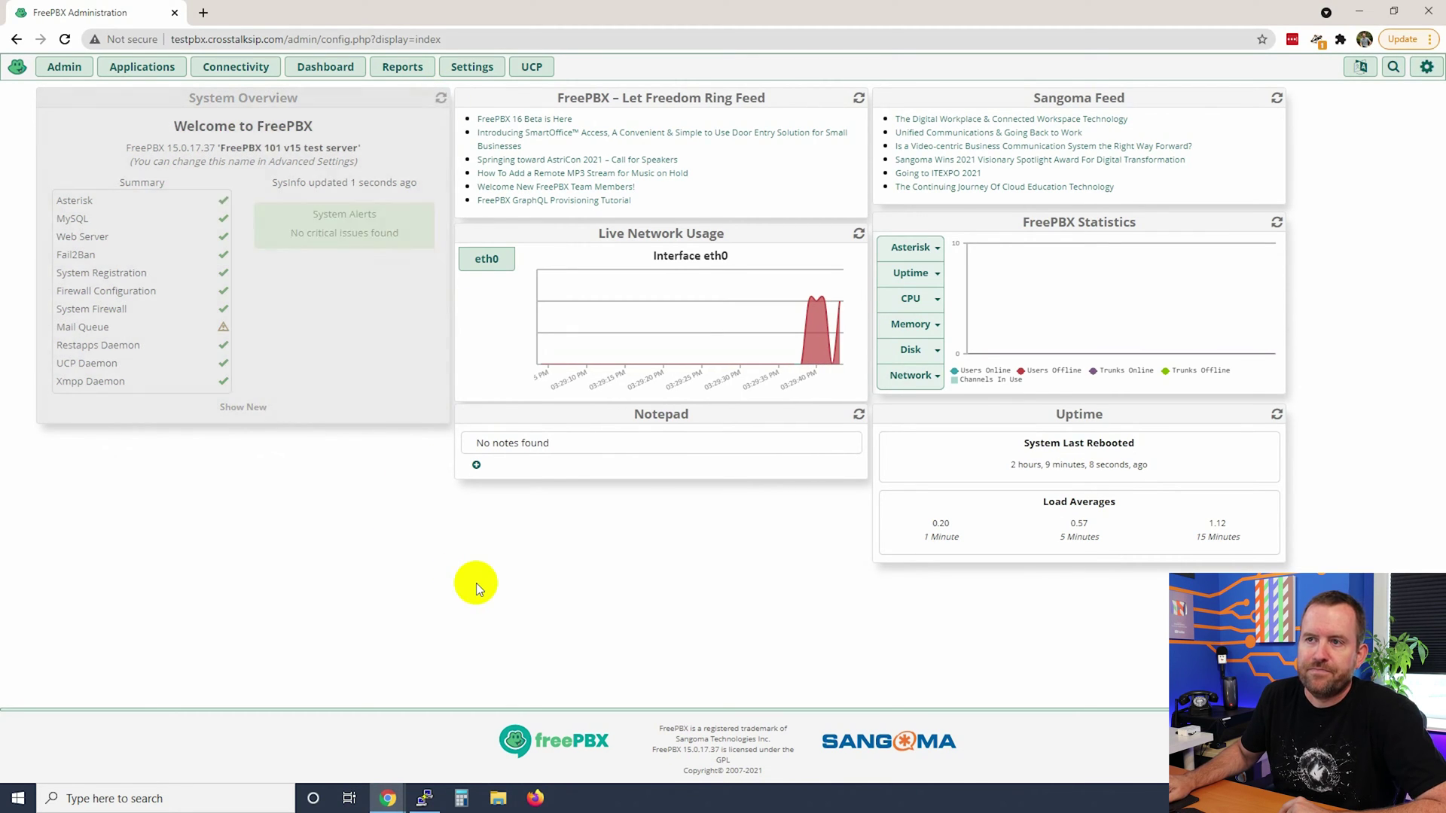
left_click(274, 226)
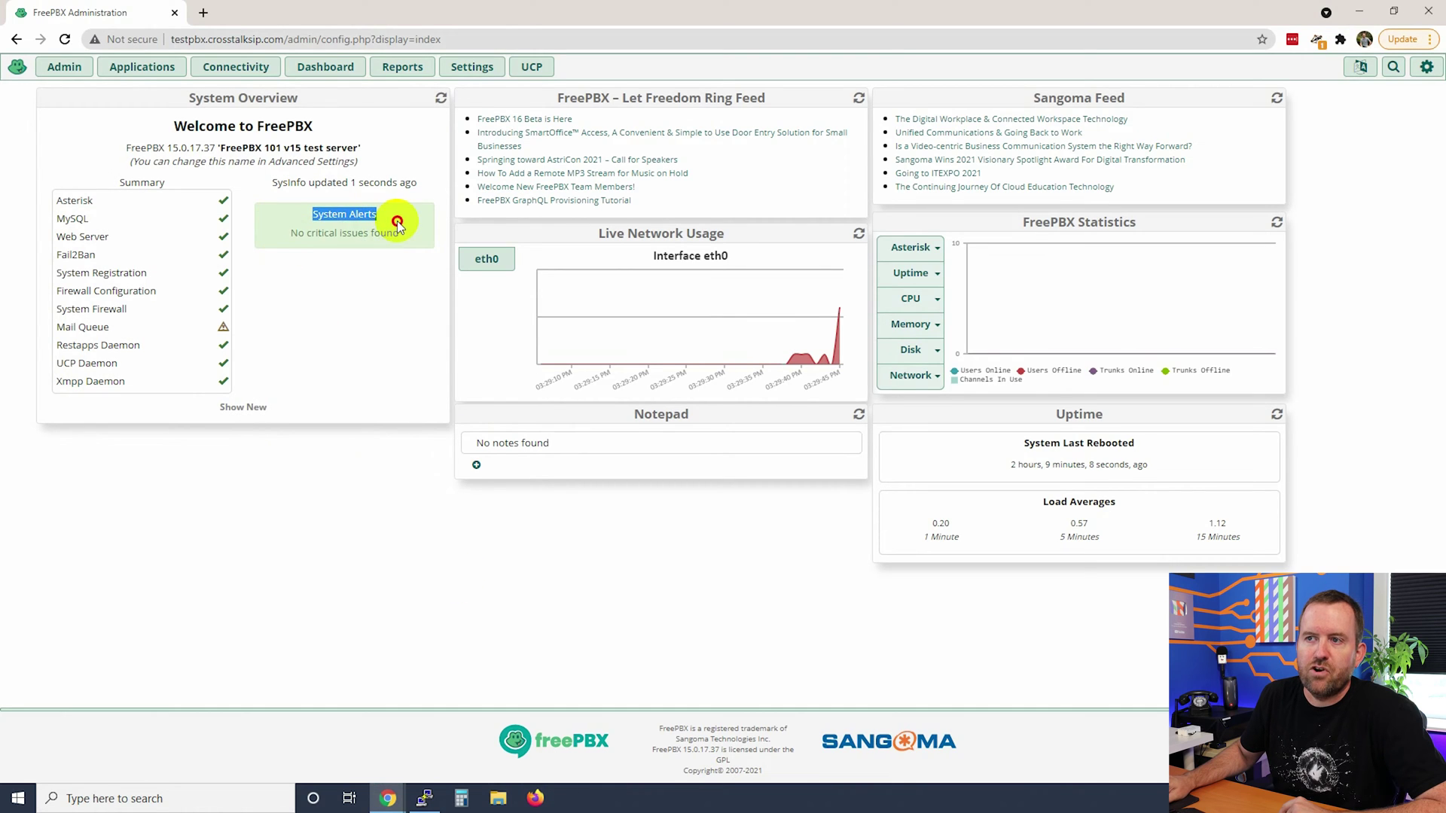
left_click_drag(397, 223, 409, 414)
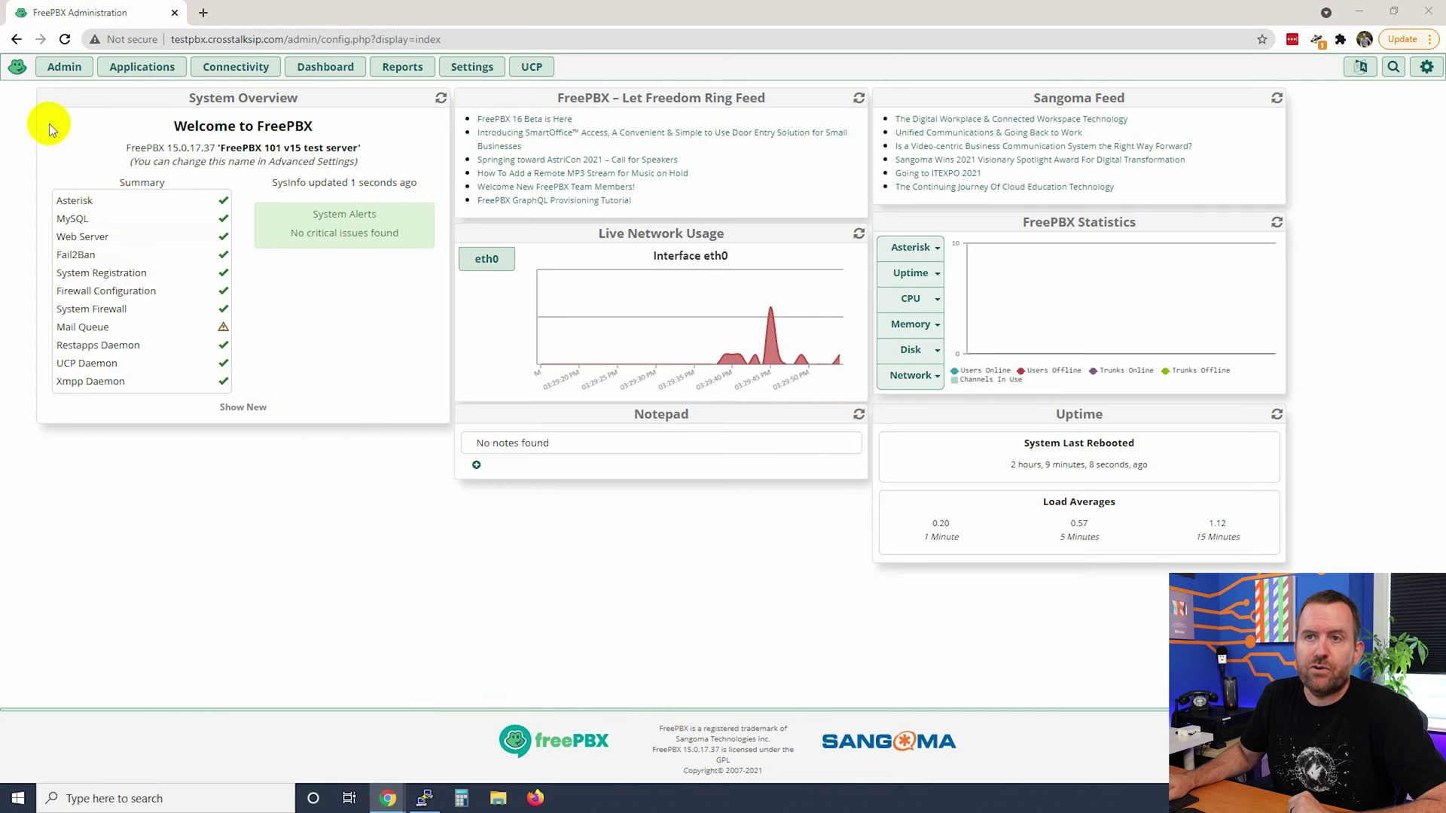
left_click(64, 66)
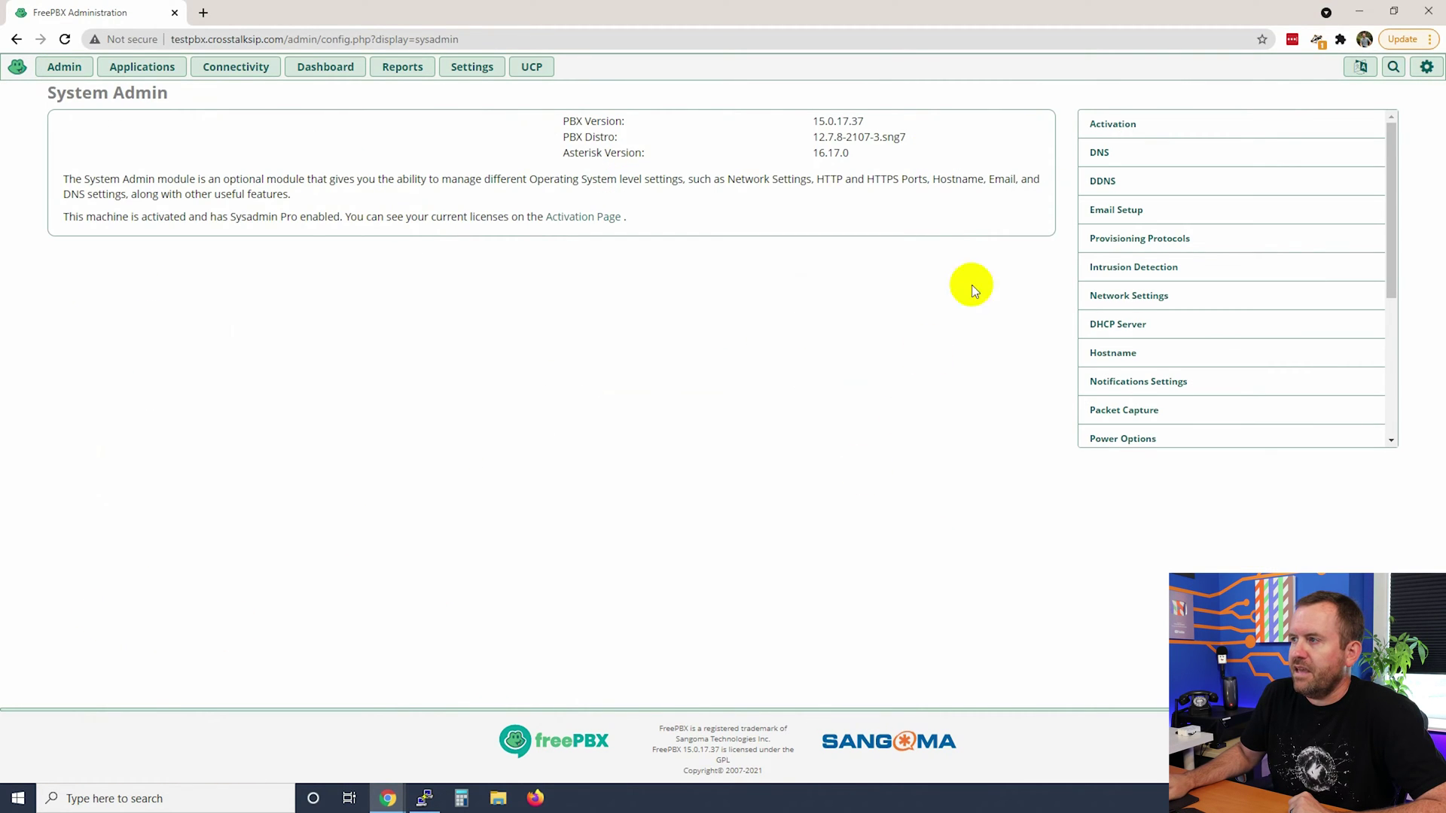
Open Port Management in System Admin and try Port 80 in the LetsEncrypt Insecure Port list.
scroll(1213, 246, "down", 3)
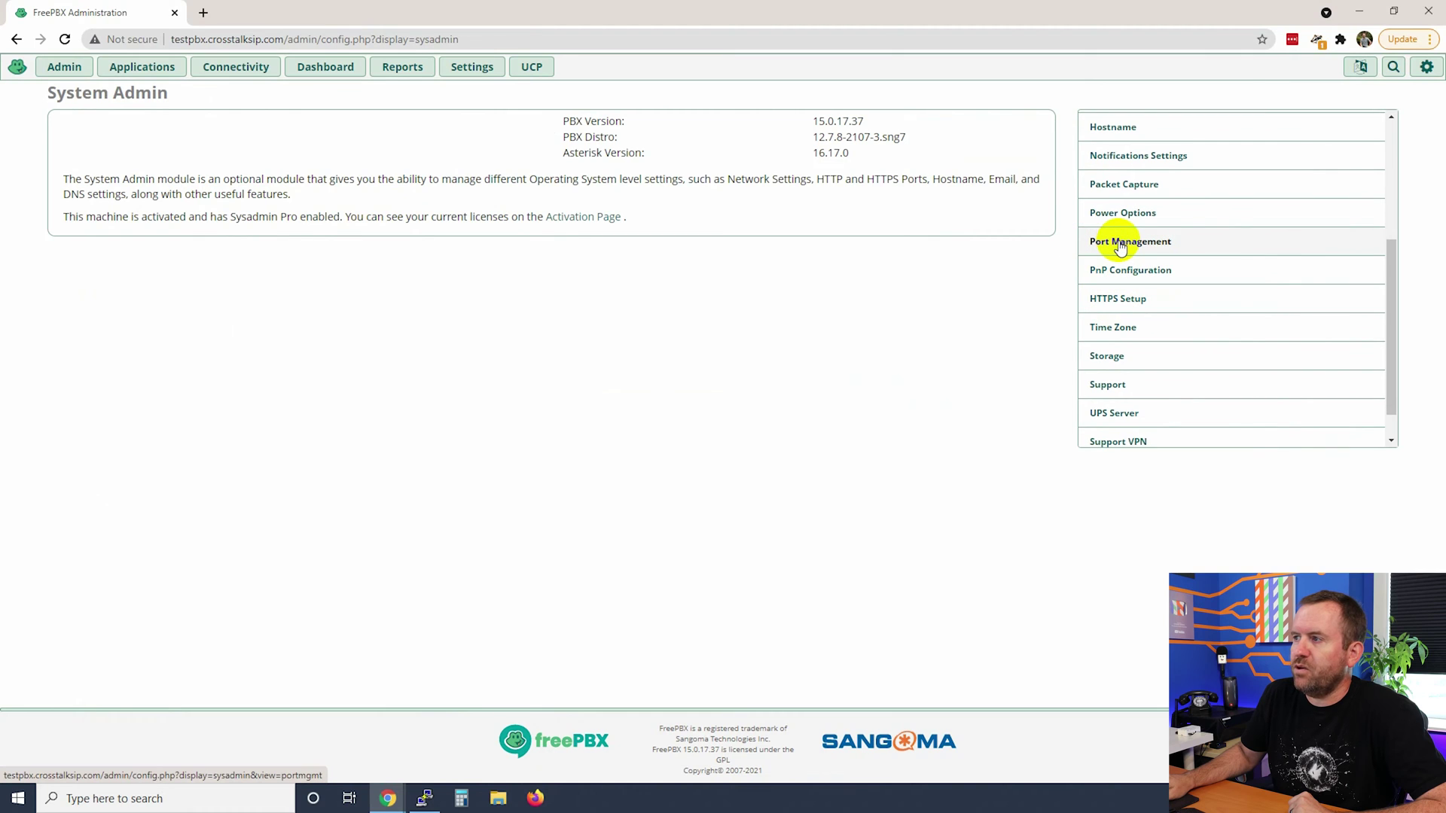
left_click(1121, 242)
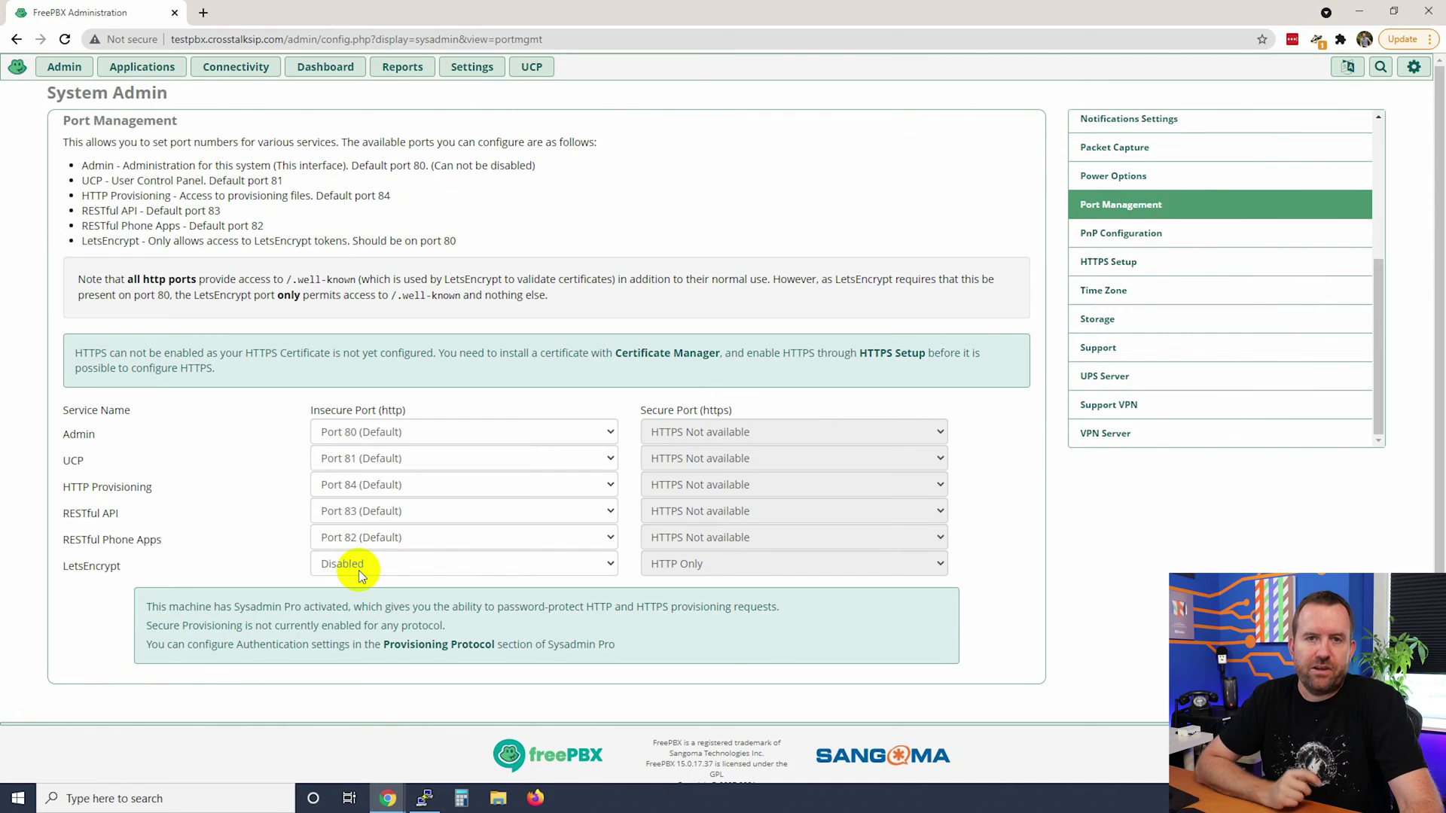
left_click(354, 570)
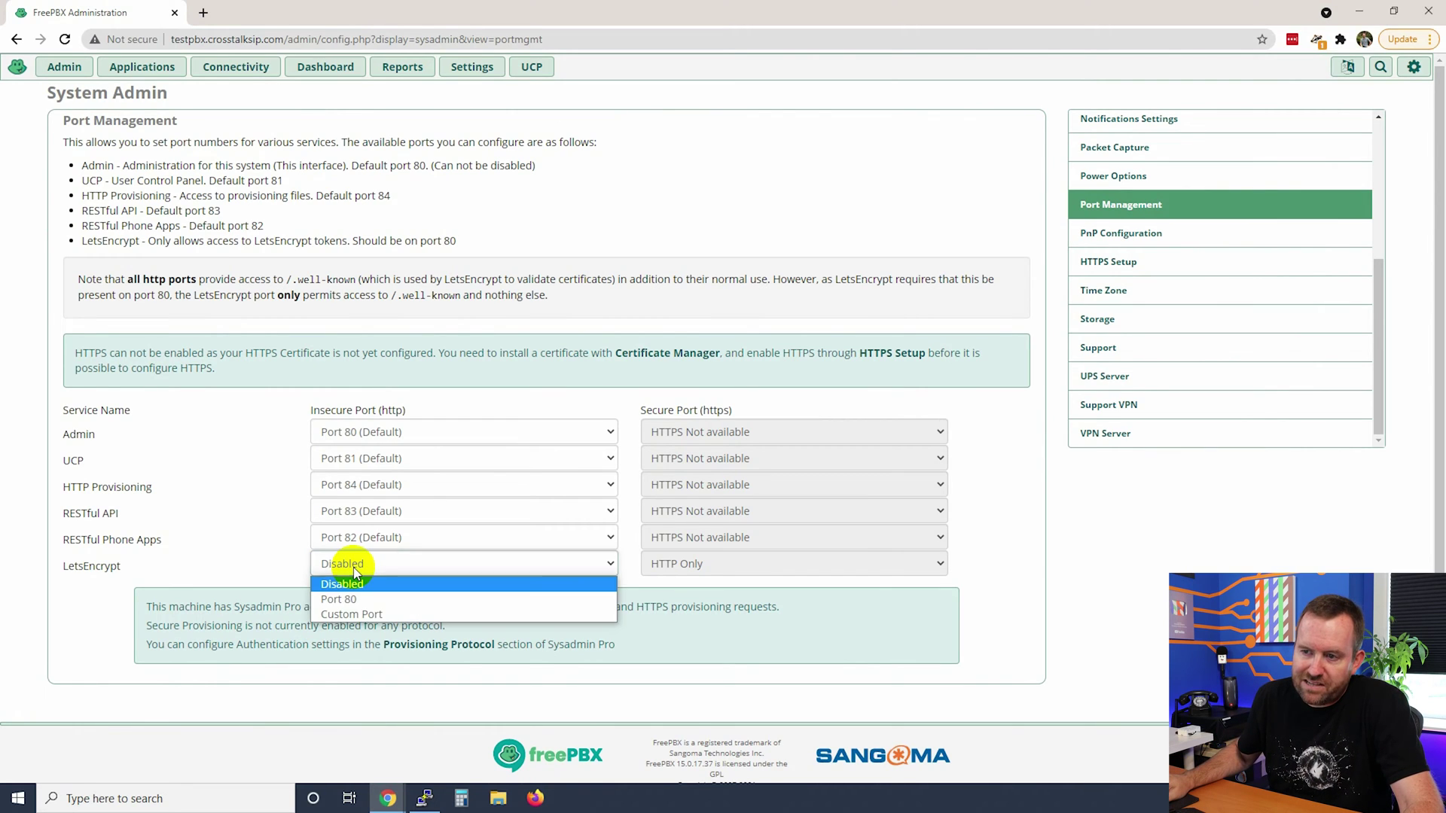
left_click(354, 600)
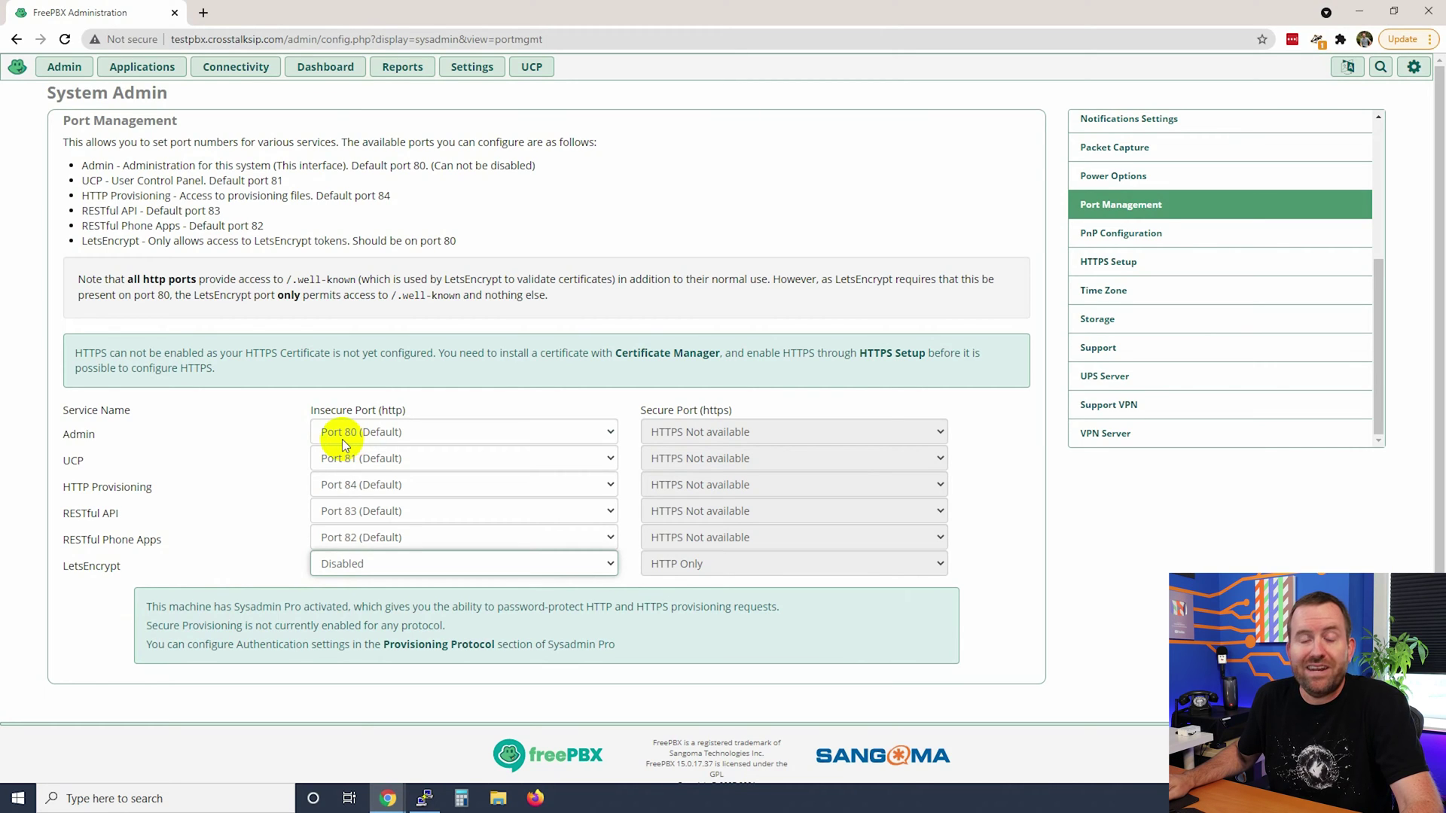
Set Admin Insecure Port to Port 8080 and LetsEncrypt Insecure Port to Port 80.
left_click(368, 436)
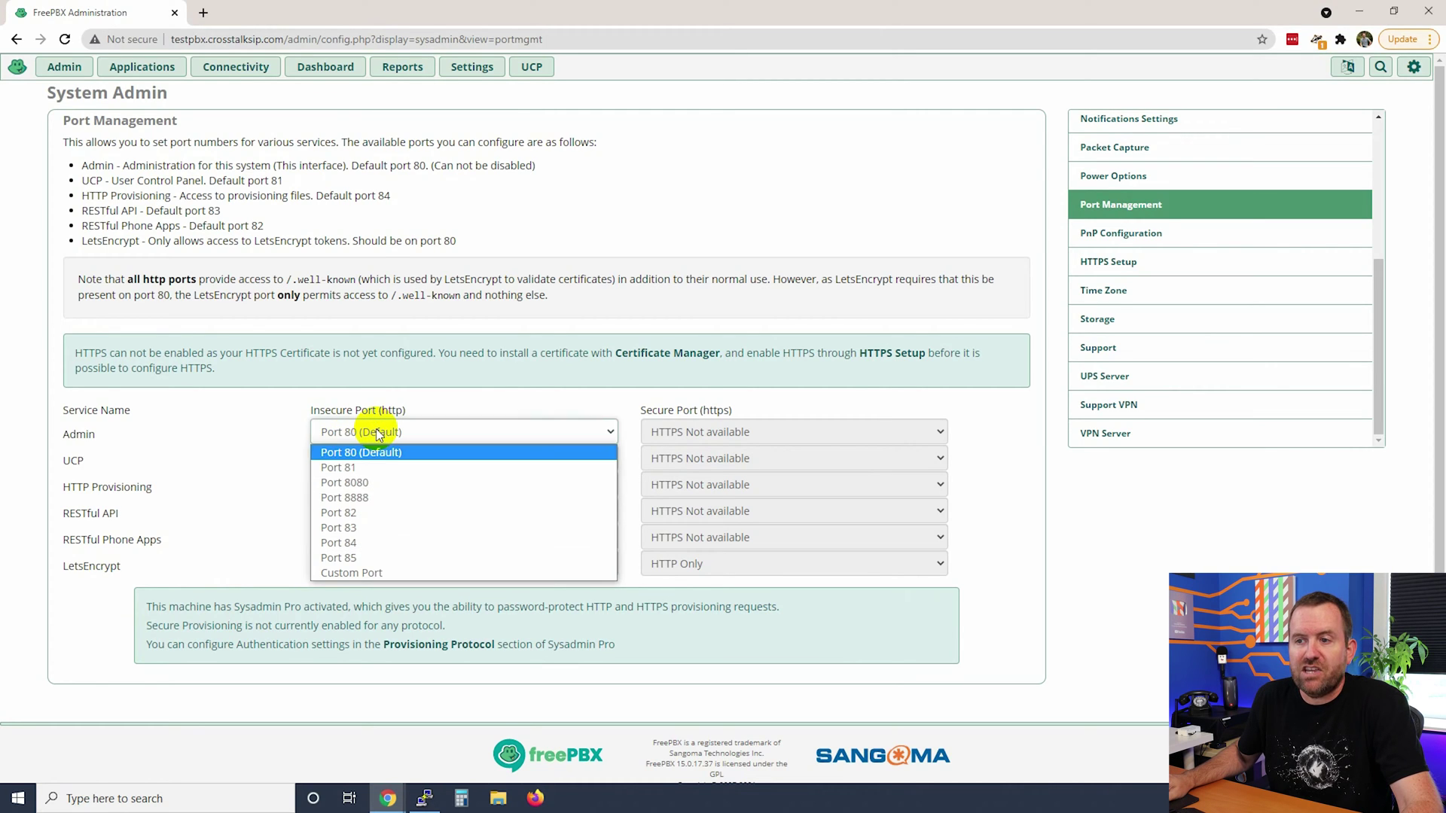
left_click(361, 484)
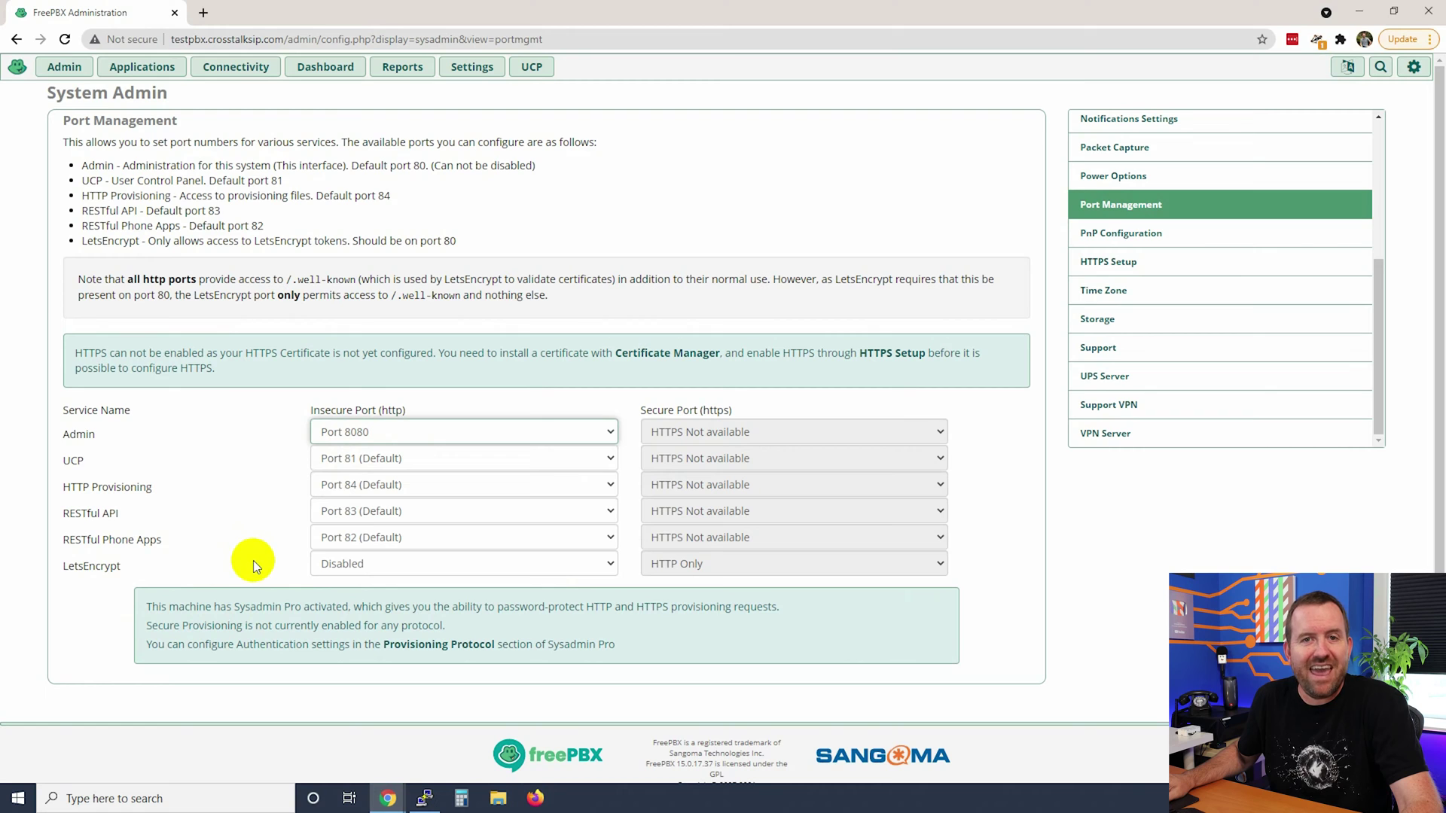
left_click(324, 566)
left_click(347, 591)
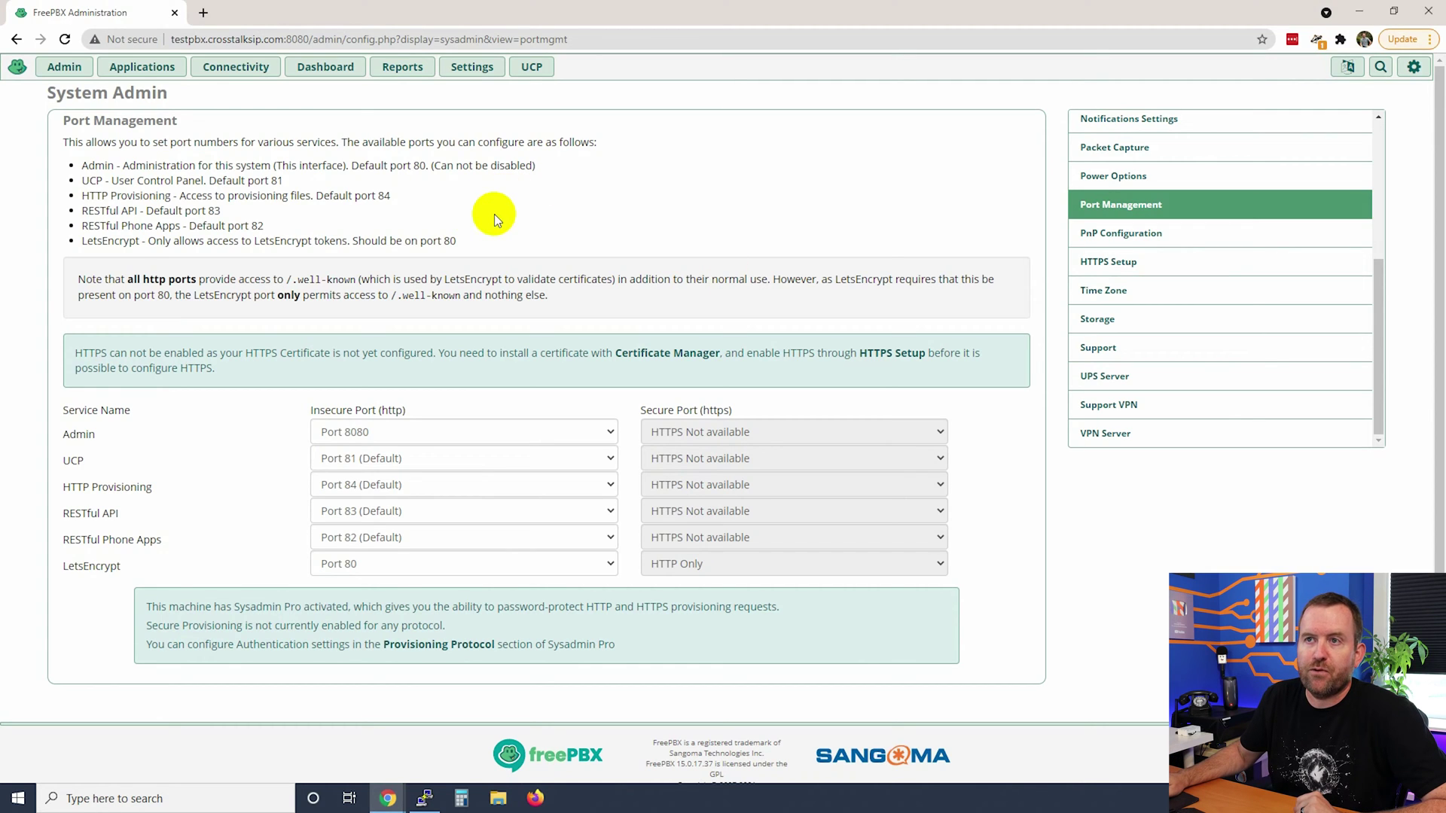
Go to the Firewall Services page and scroll down to the LetsEncrypt entry.
left_click(229, 67)
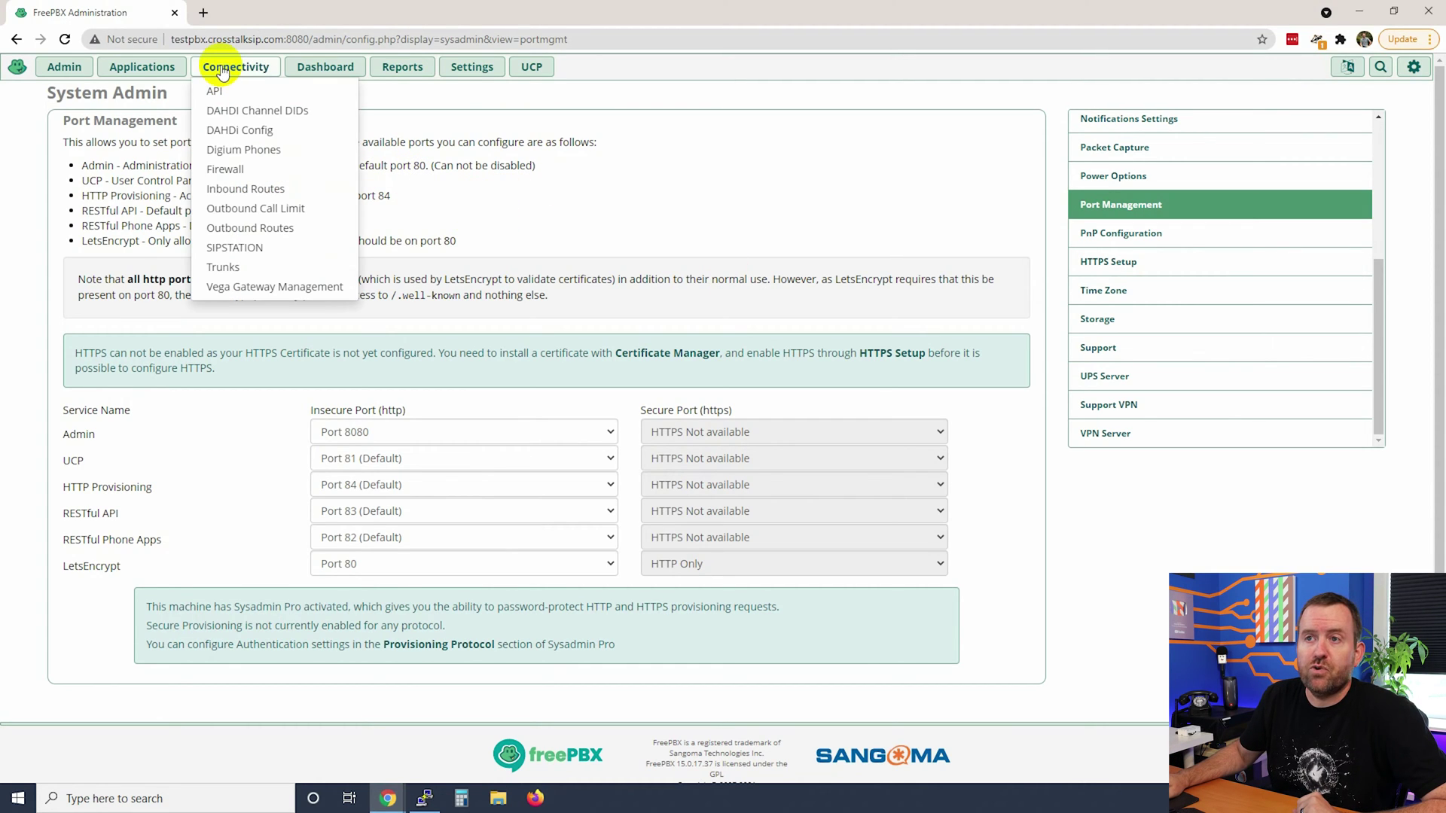
left_click(228, 170)
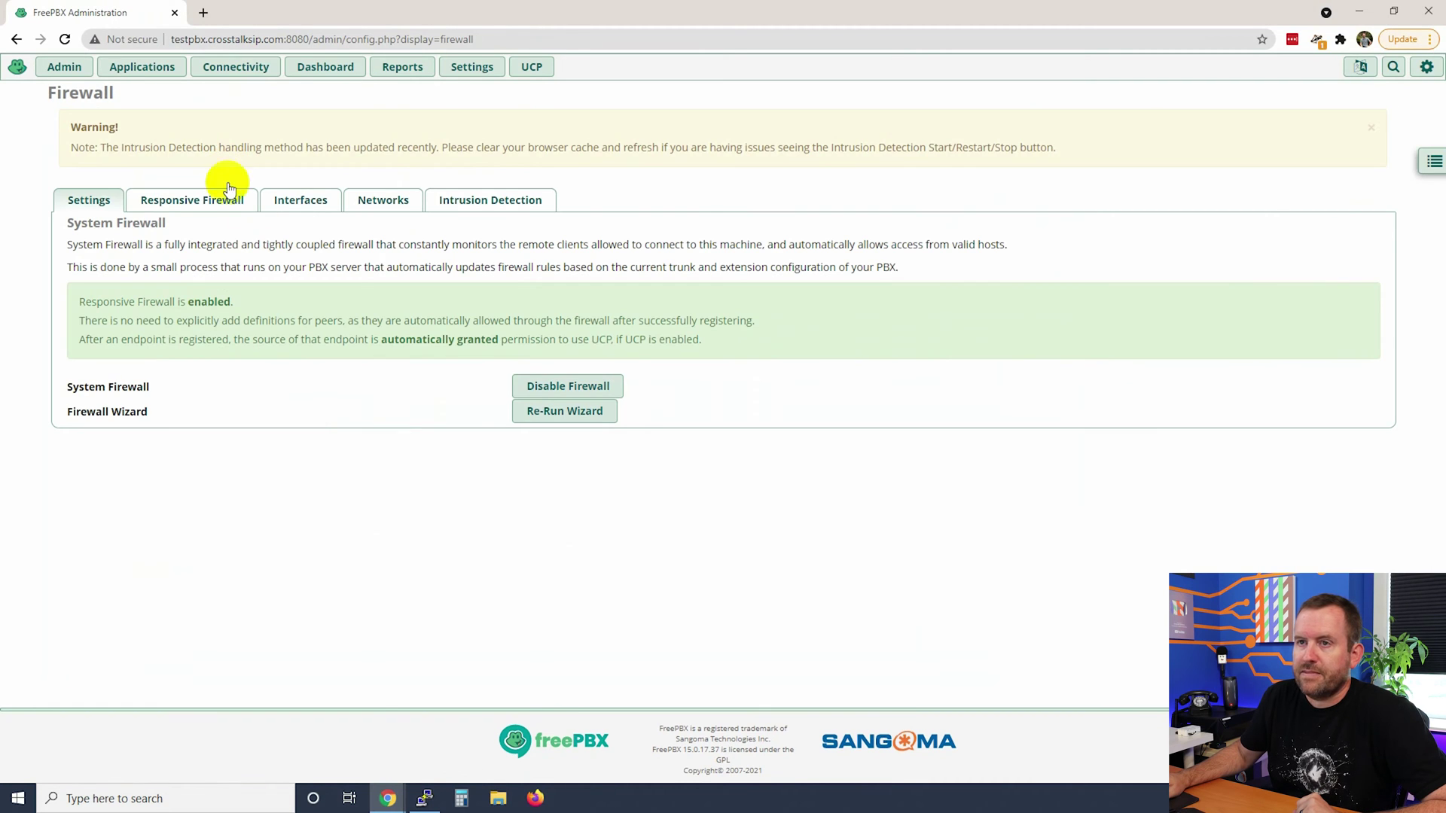
left_click(1432, 165)
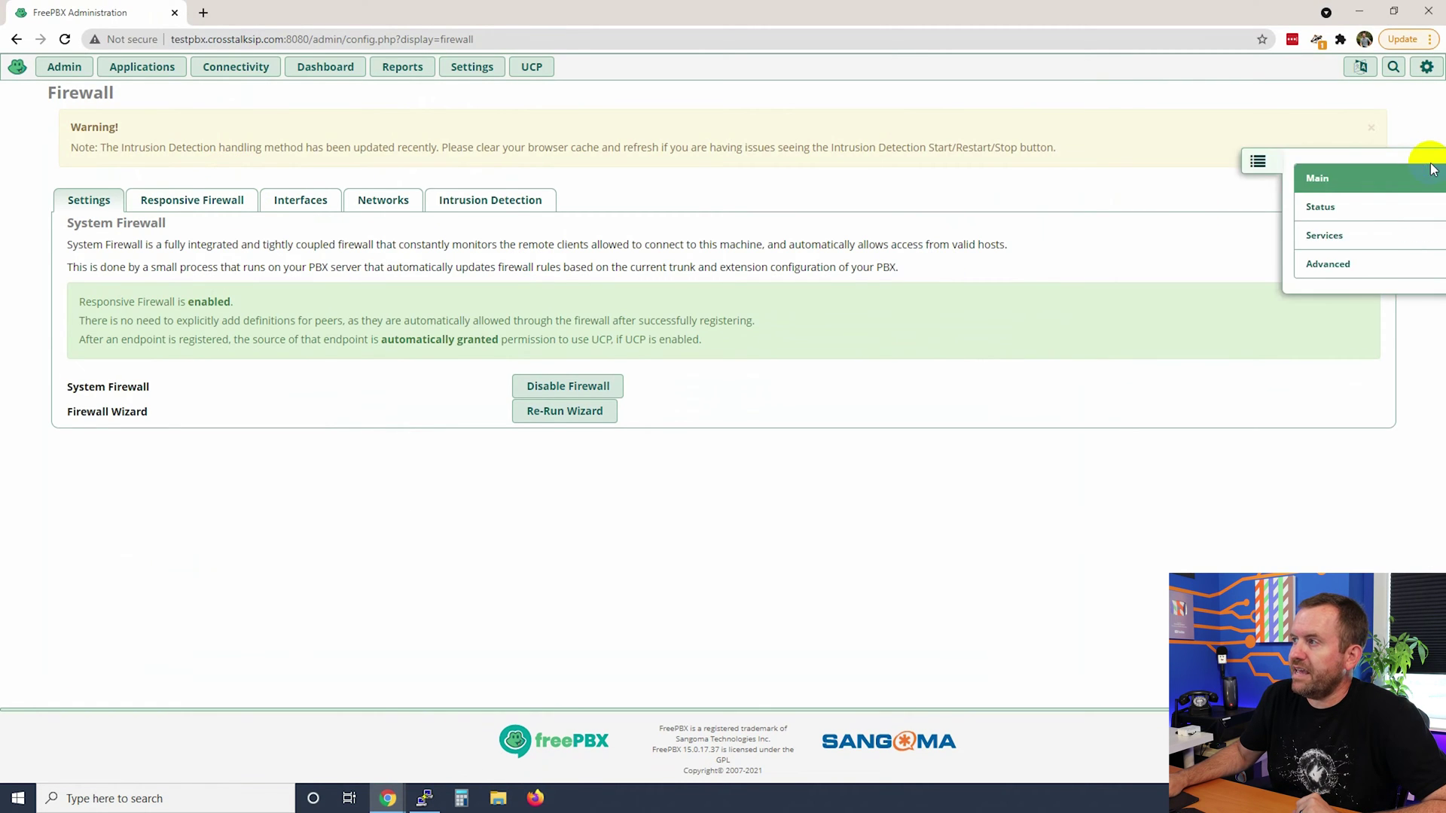
left_click(1013, 237)
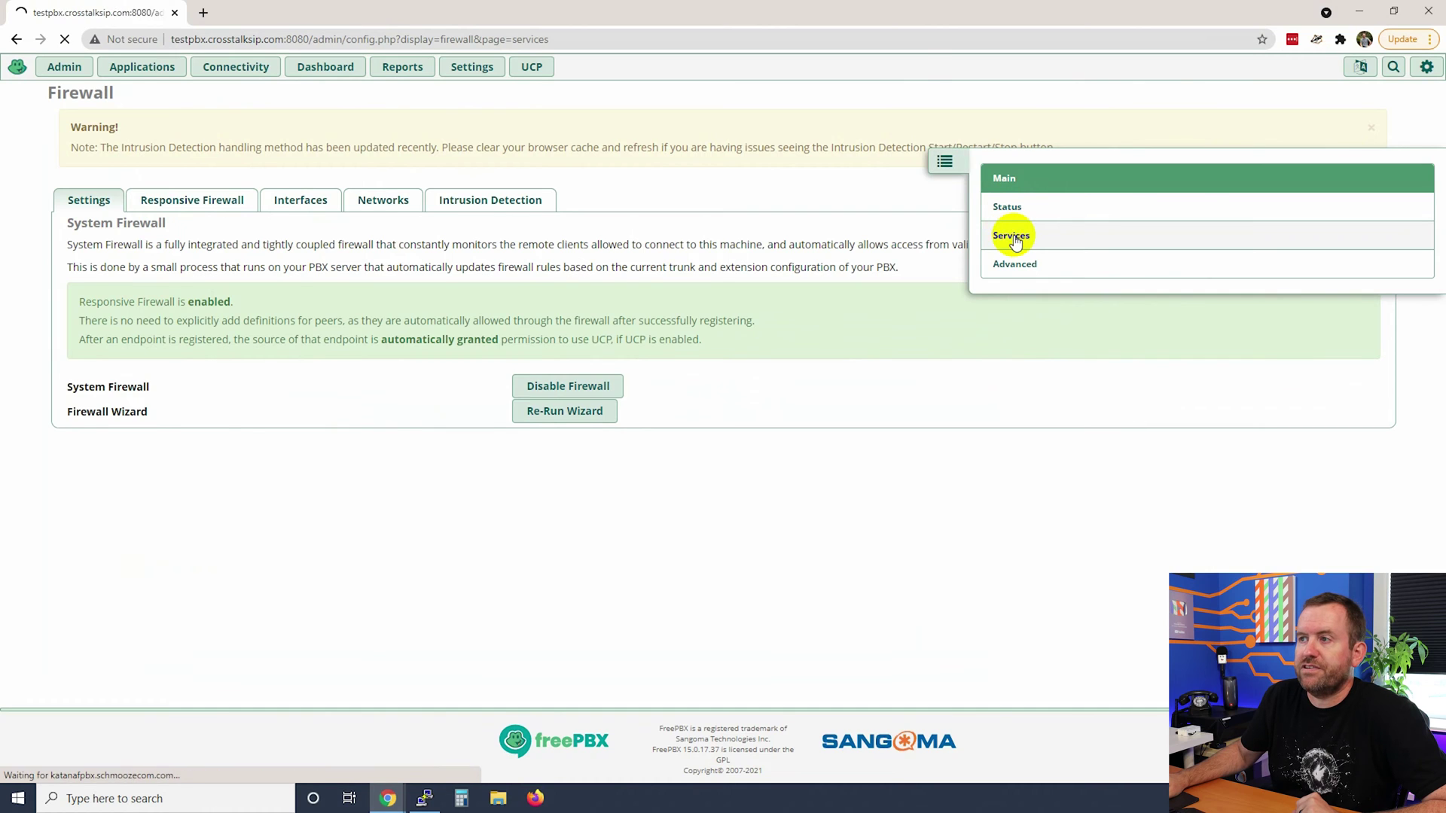
scroll(183, 657, "down", 3)
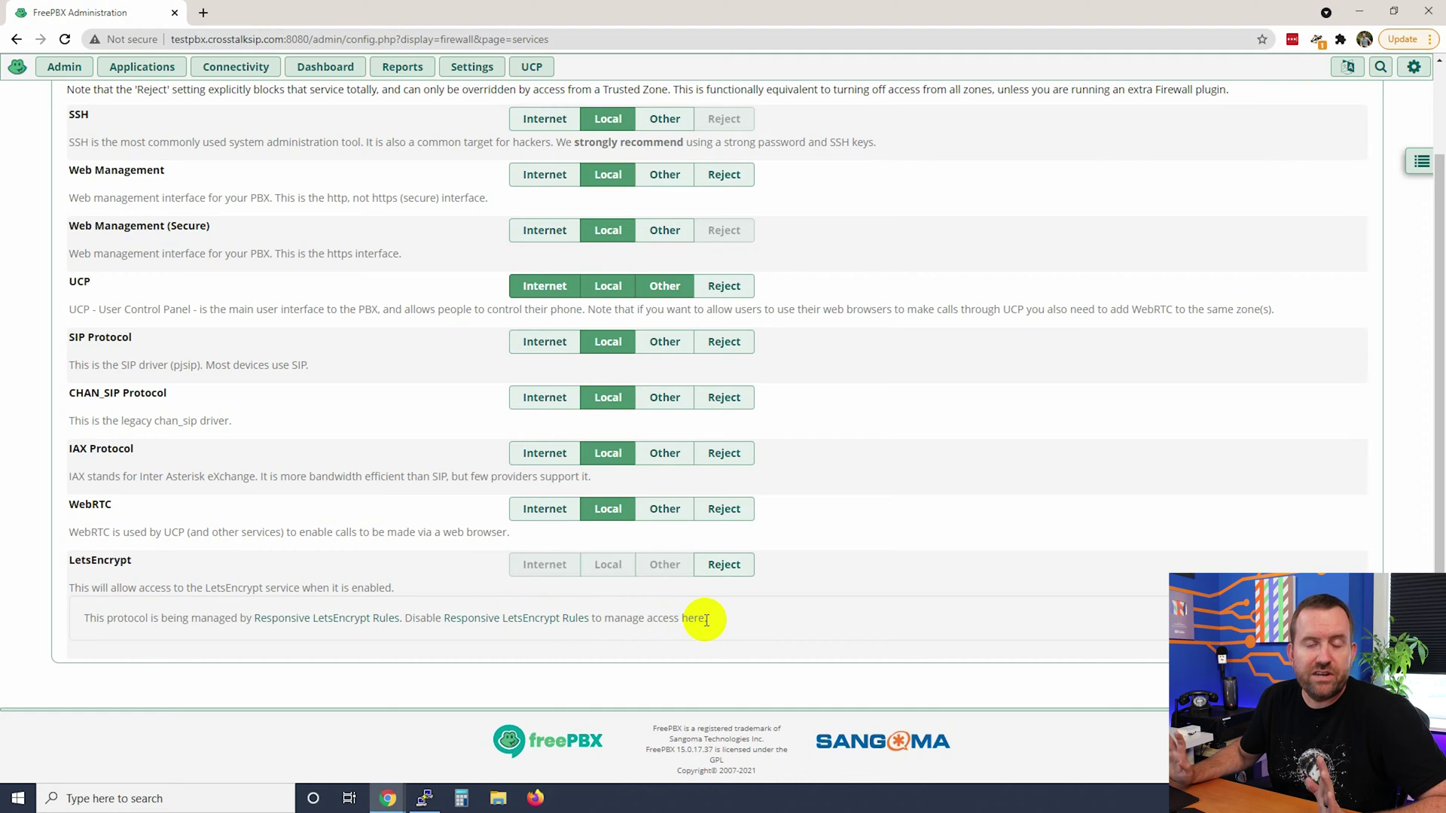
Follow the Responsive LetsEncrypt Rules link to Firewall Advanced Settings and review the setting's explanation.
left_click(510, 623)
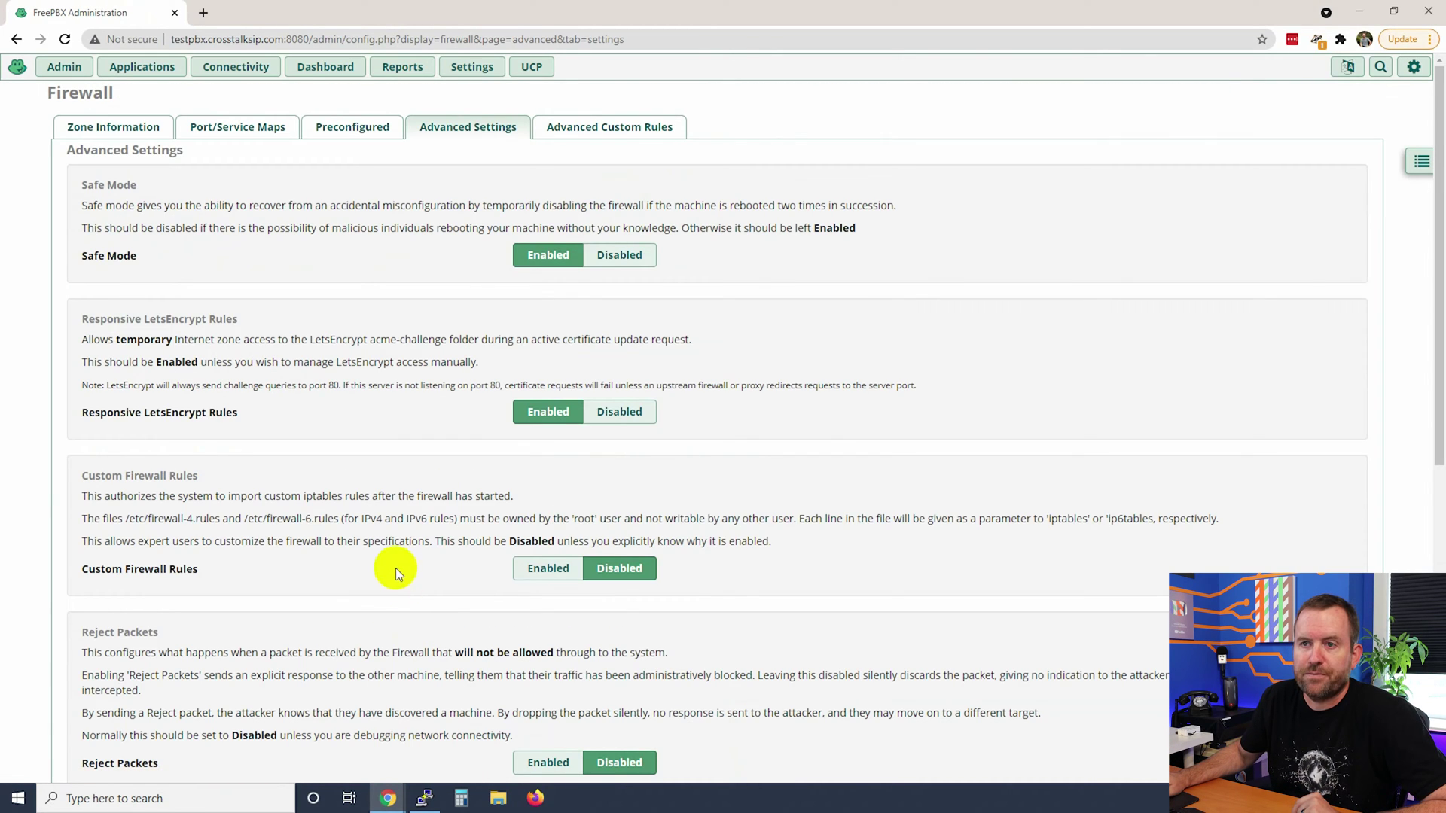
left_click_drag(83, 349, 290, 335)
left_click(302, 364)
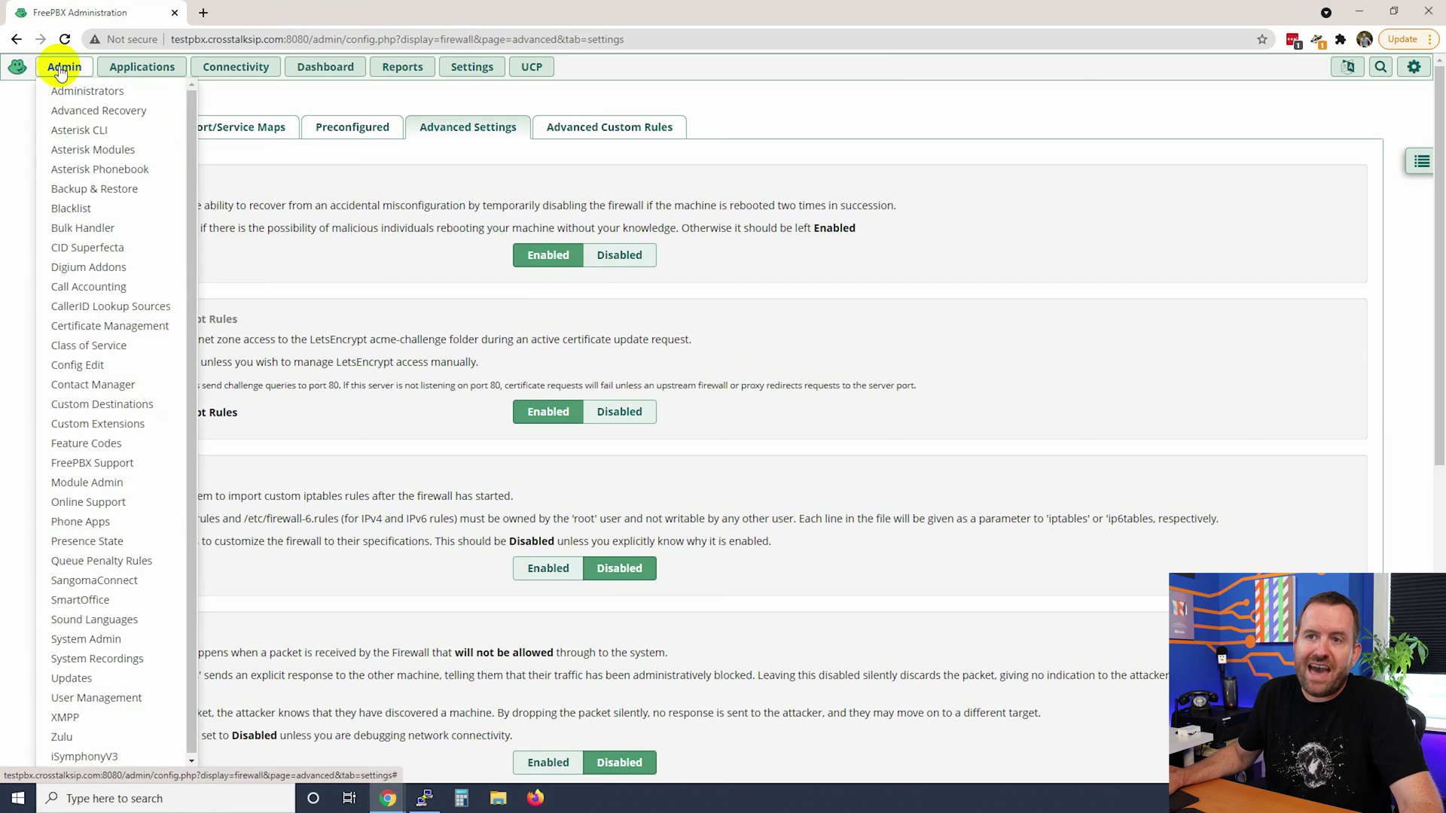
Open Certificate Management from the Admin menu.
left_click(126, 329)
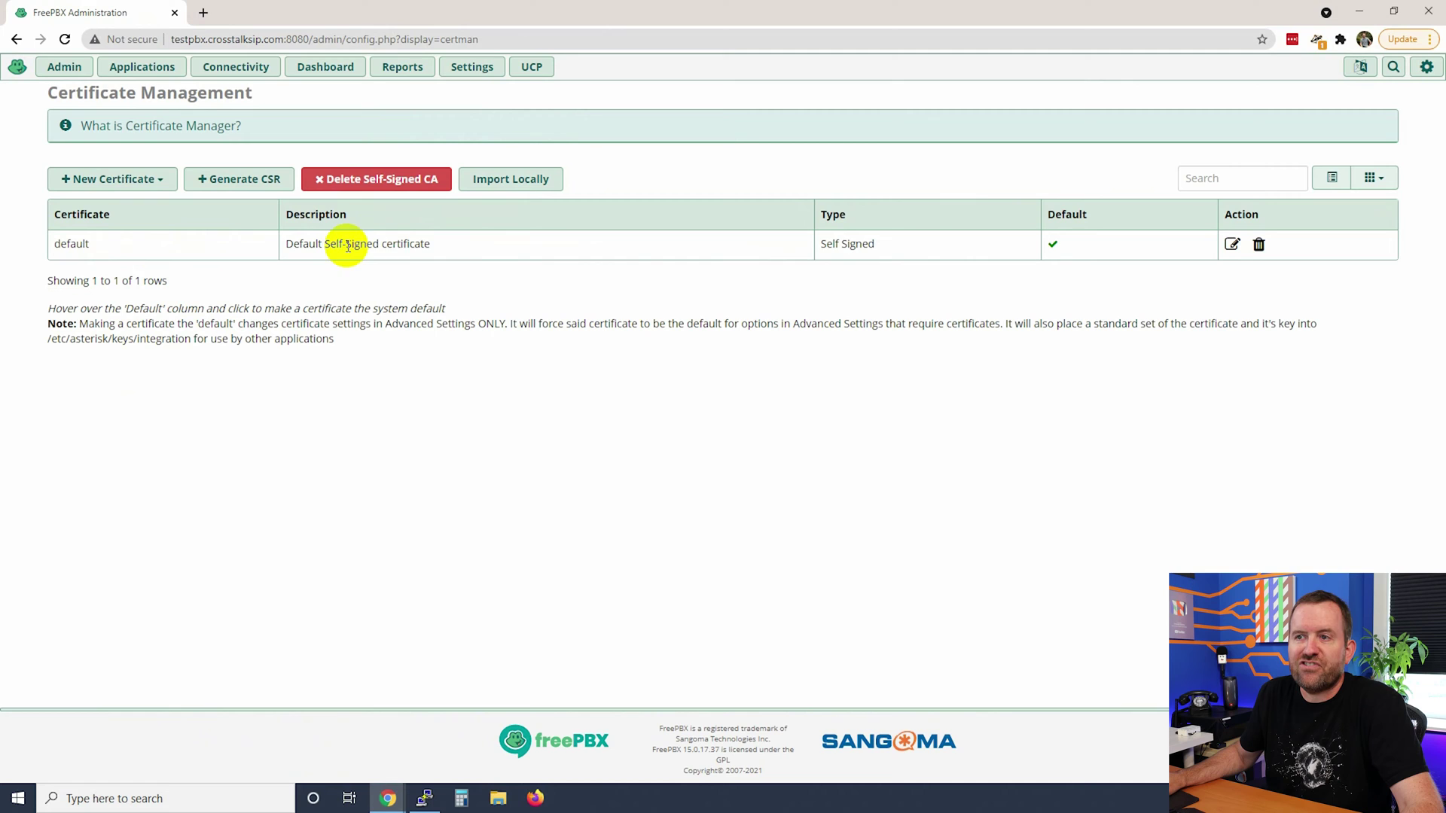
Start a new Let's Encrypt certificate, keeping the testpbx.crosstalksip.com host name.
left_click(159, 181)
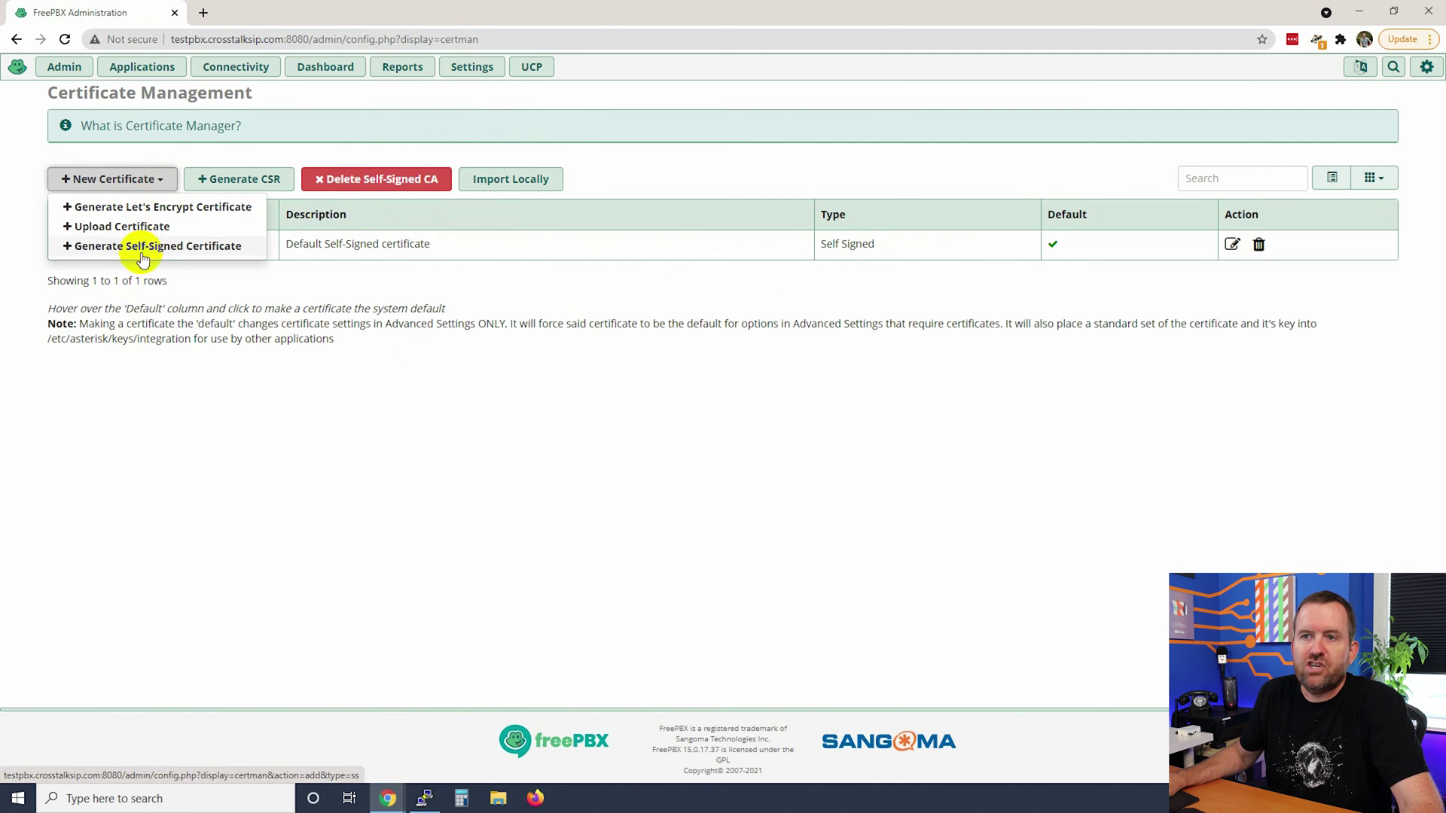
left_click(160, 213)
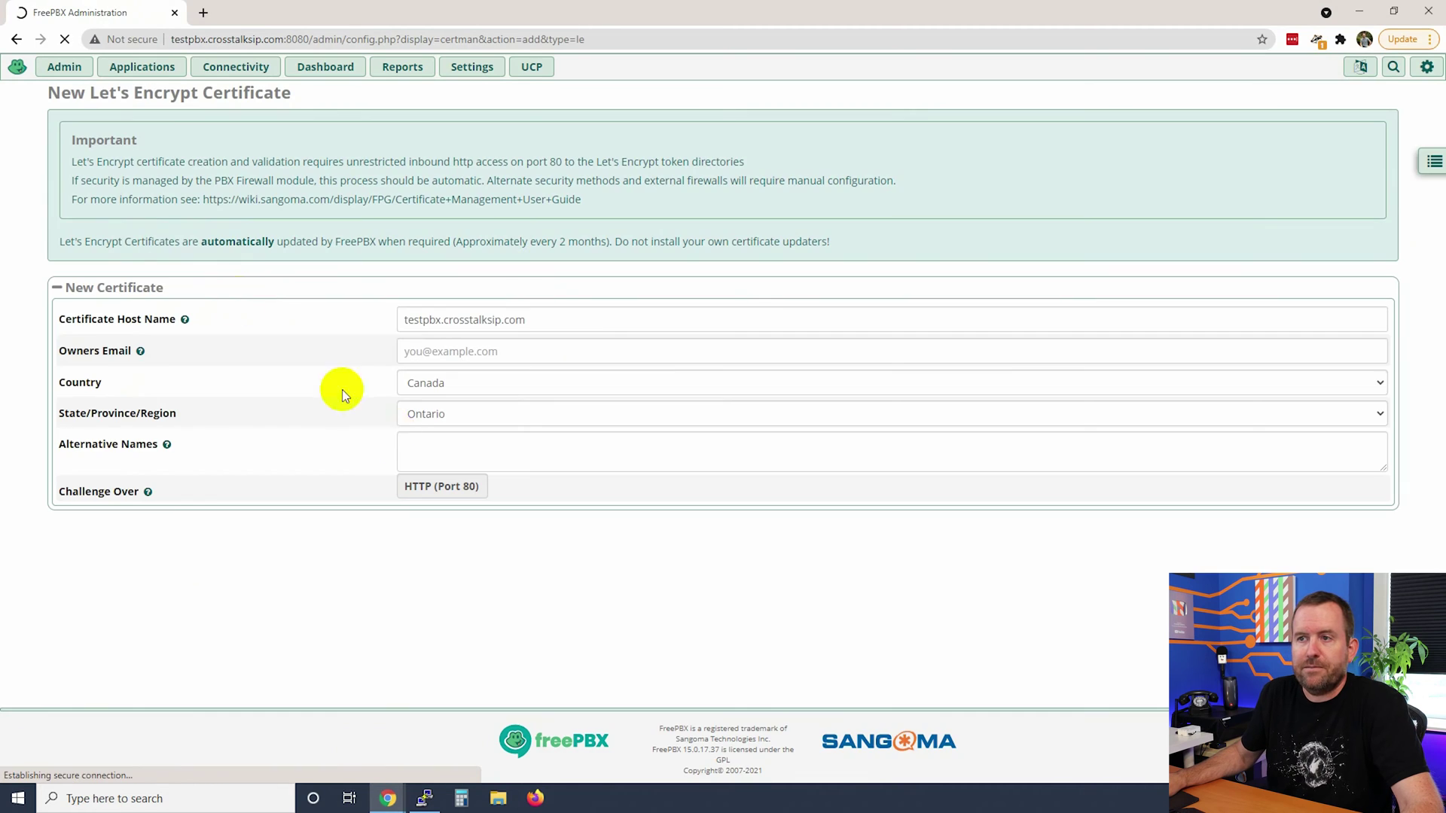
triple_click(532, 319)
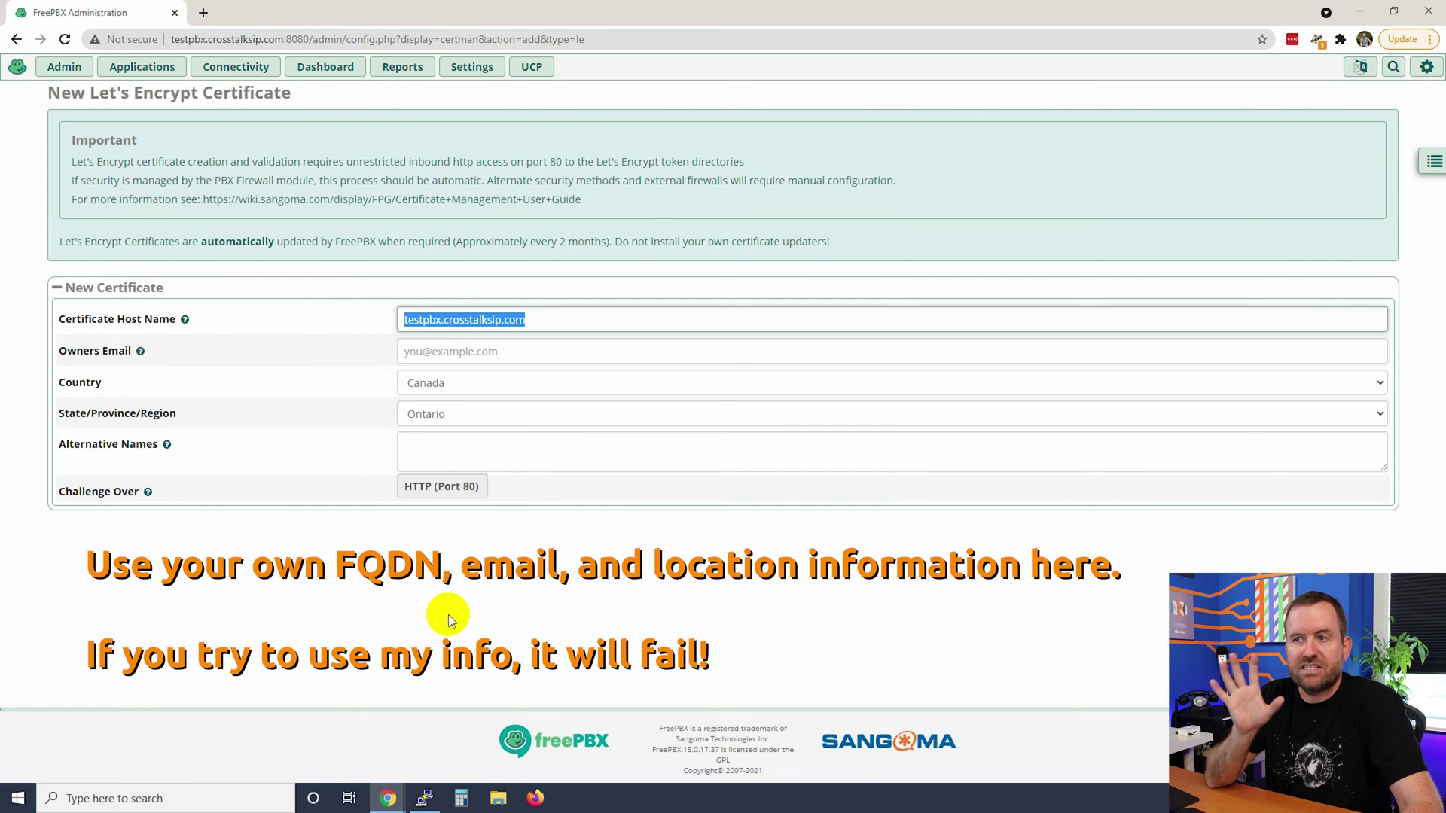
Enter the owner's e-mail address, set Country to United States and State to Oregon.
left_click(502, 353)
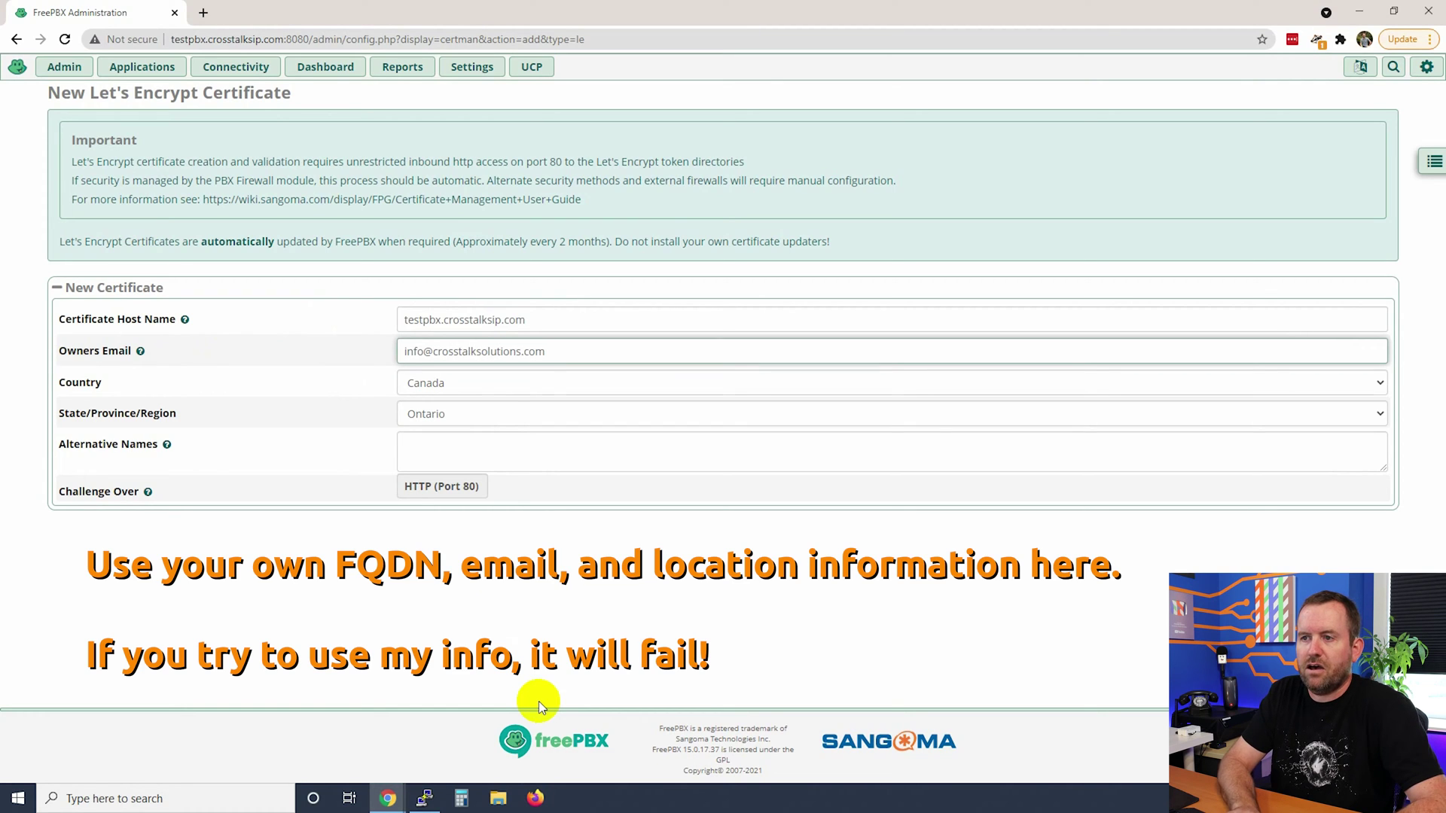
key("Tab")
type("United States")
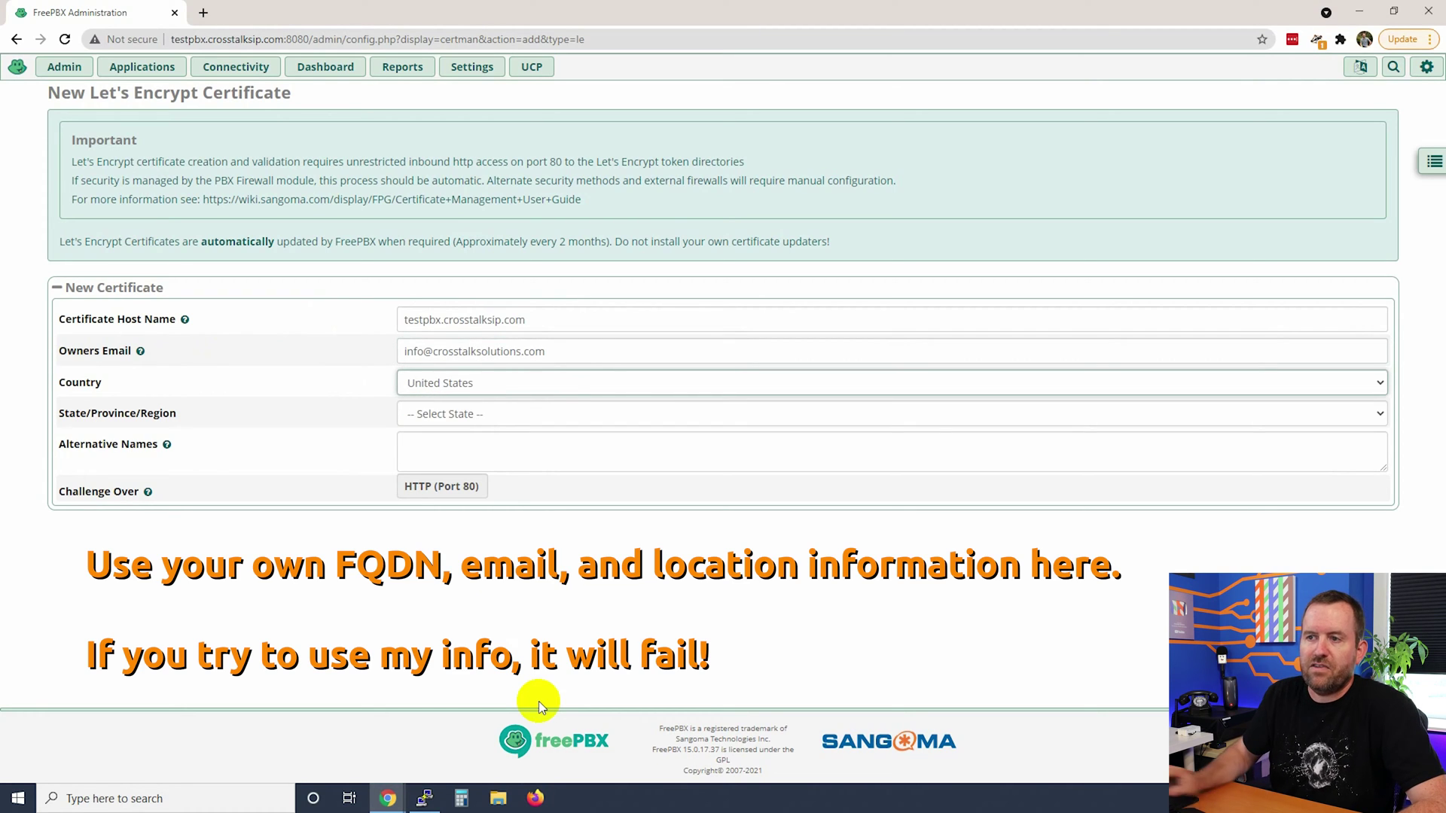
left_click(453, 414)
scroll(458, 570, "down", 2)
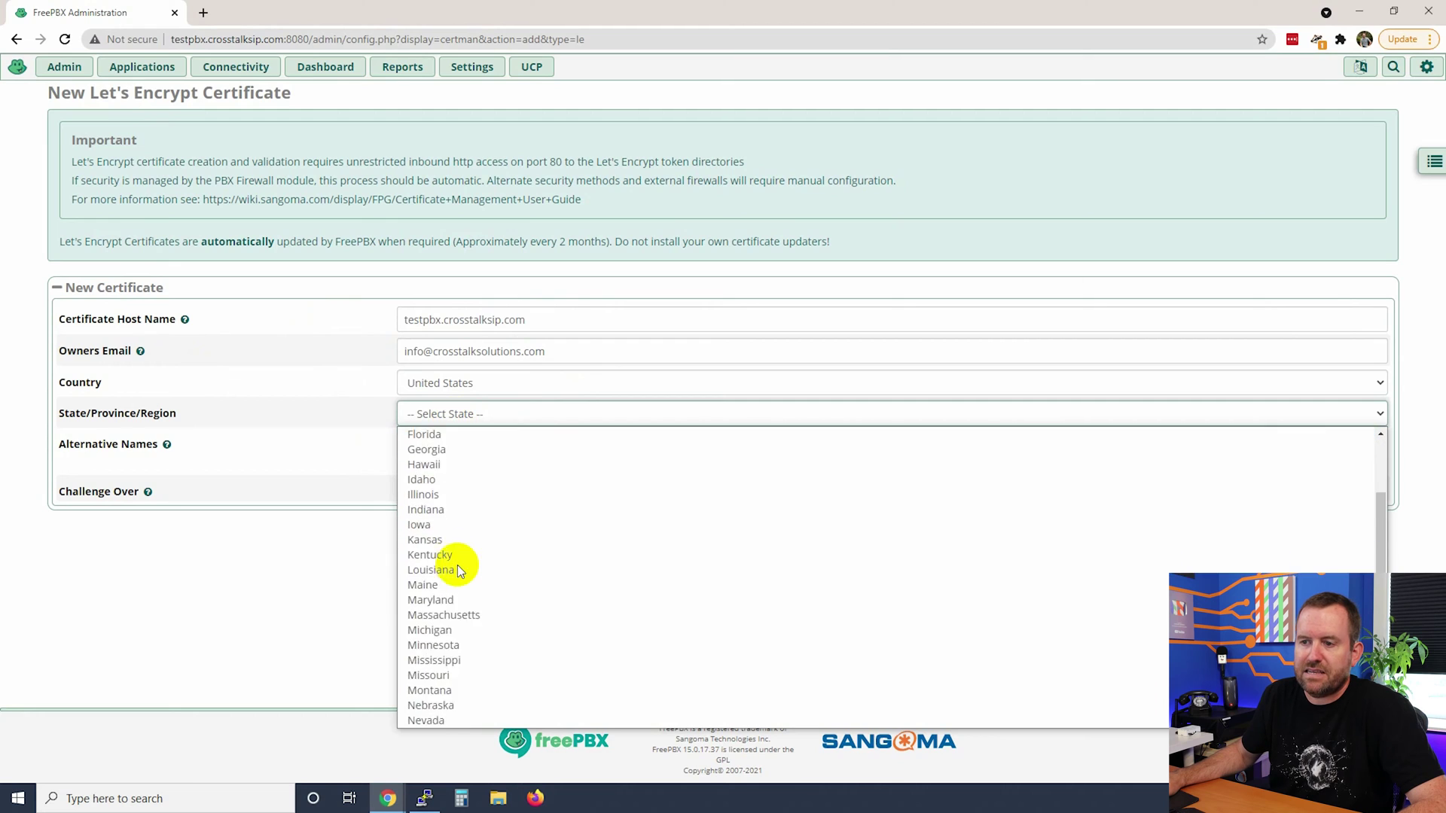
scroll(458, 570, "down", 3)
left_click(435, 695)
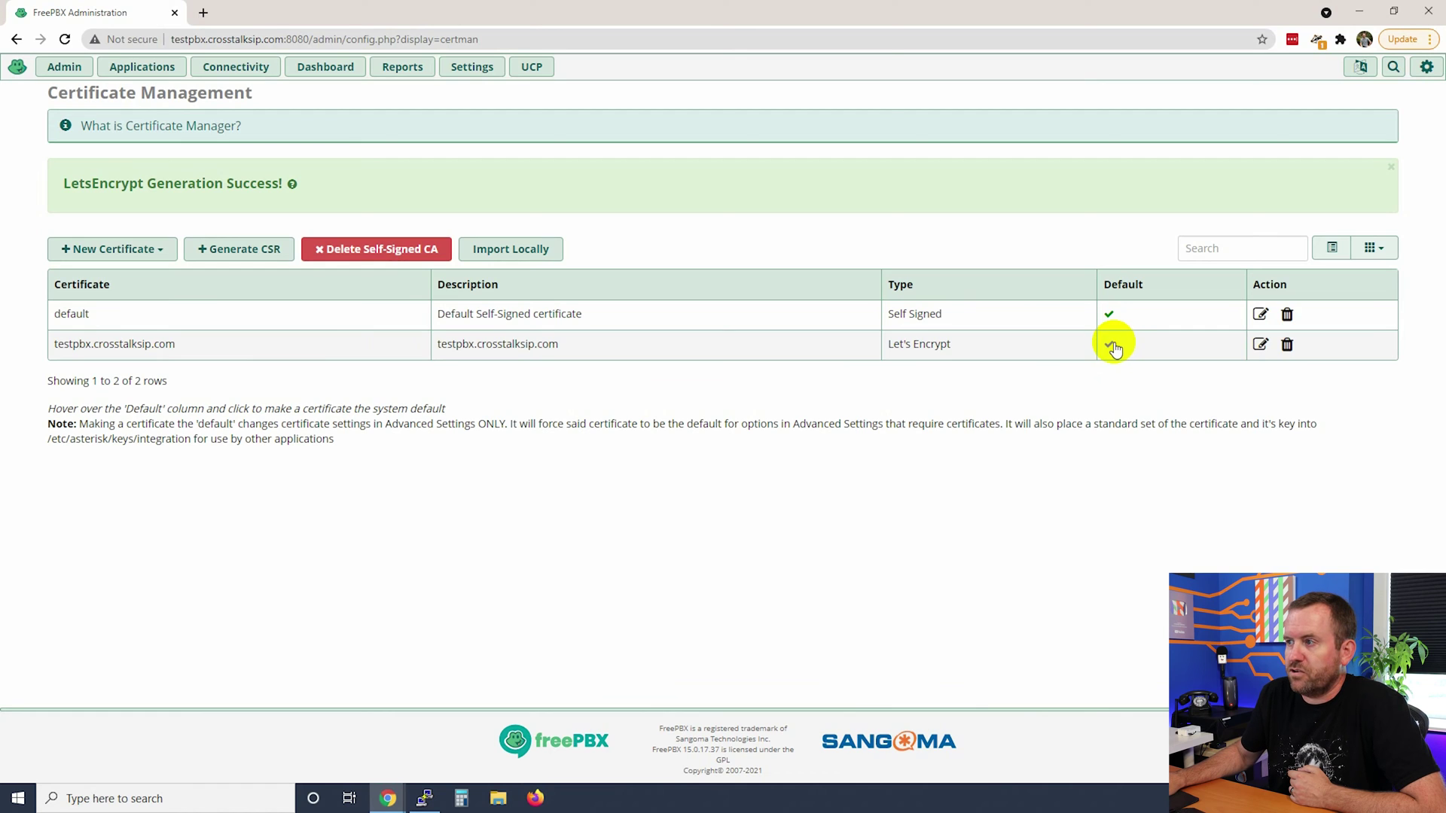
Make the testpbx.crosstalksip.com certificate the system default and confirm.
left_click(1111, 345)
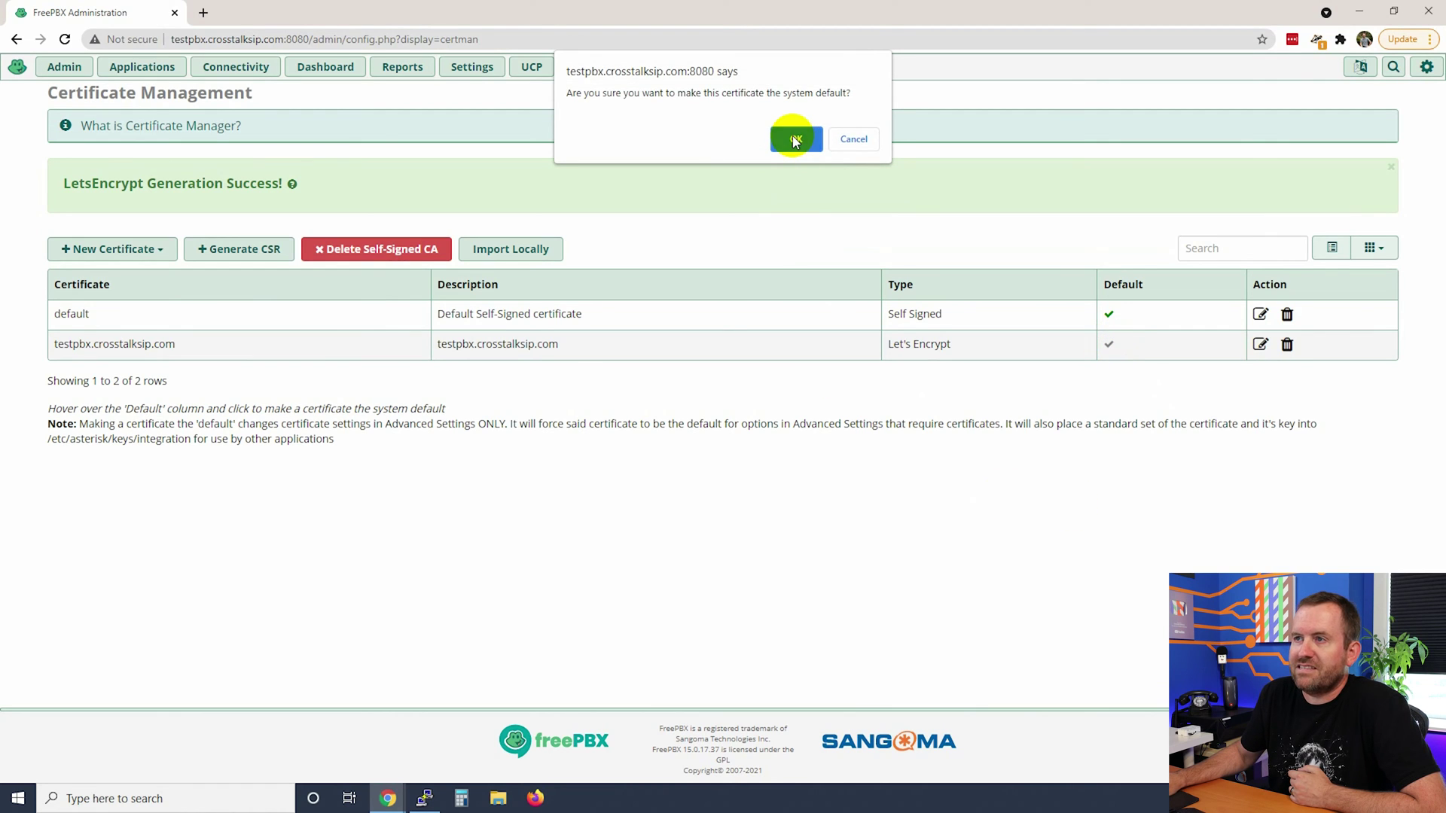
left_click(794, 140)
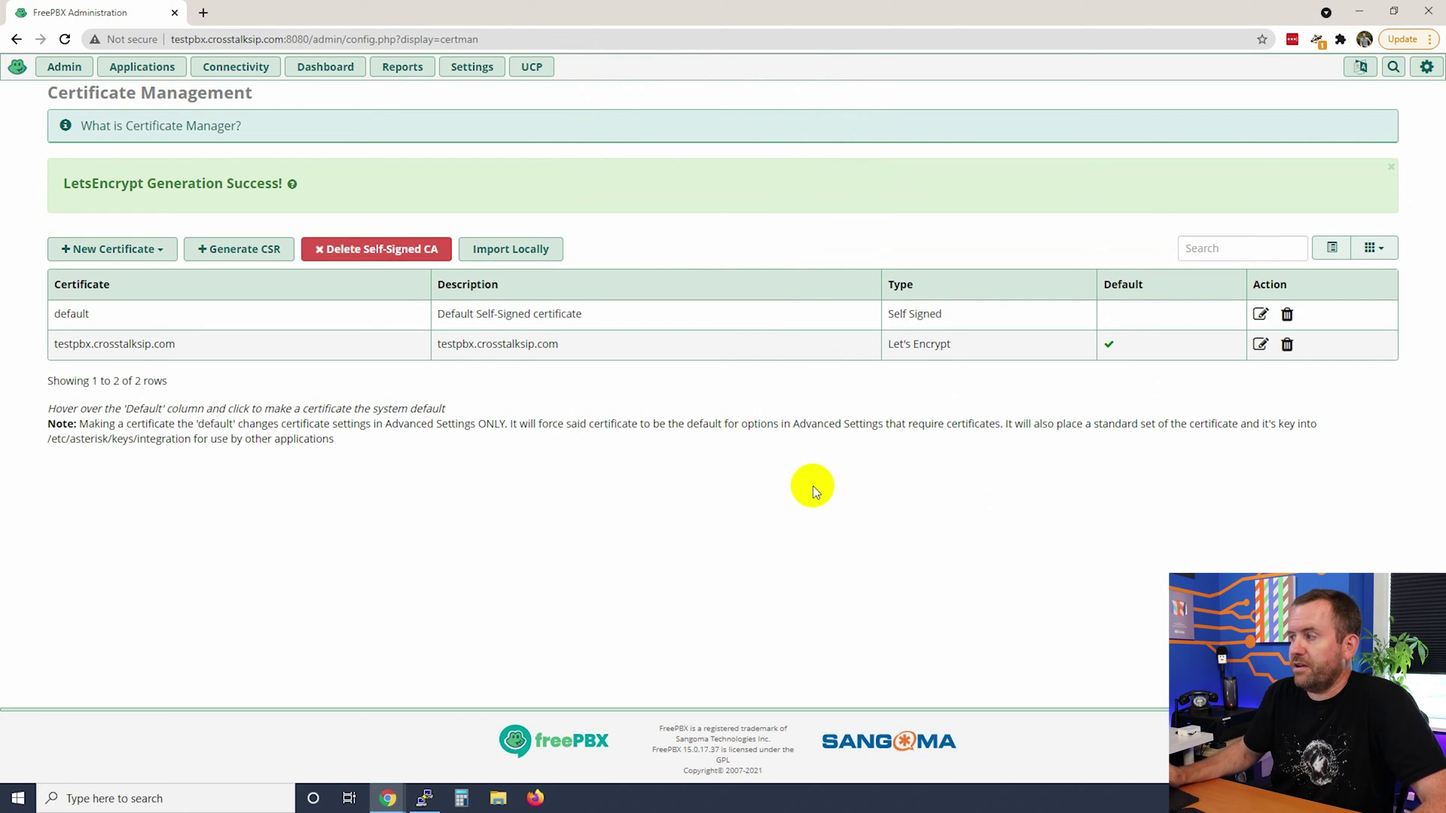
Open the Settings tab of HTTPS Setup in System Admin.
left_click(61, 69)
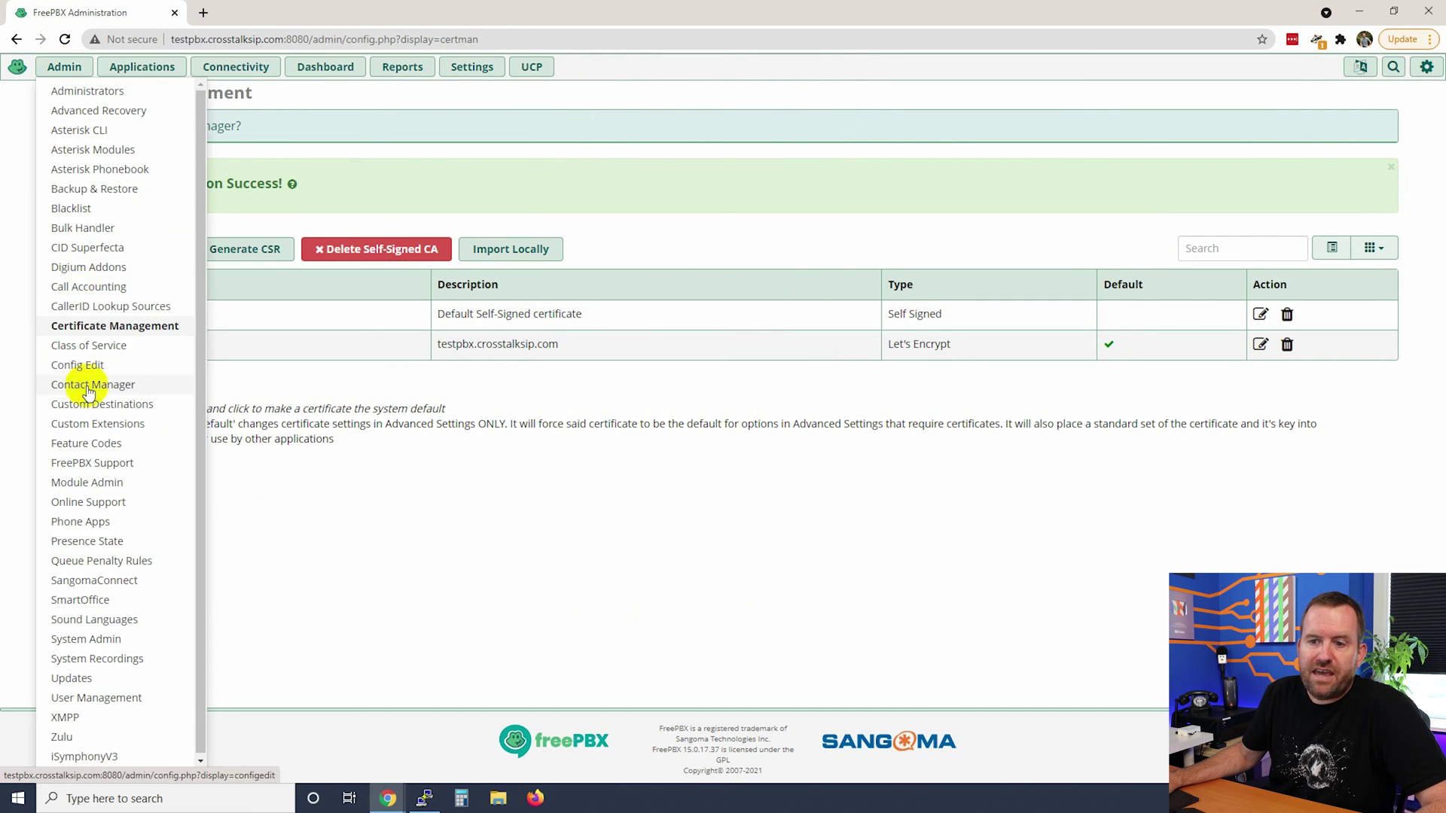
left_click(87, 640)
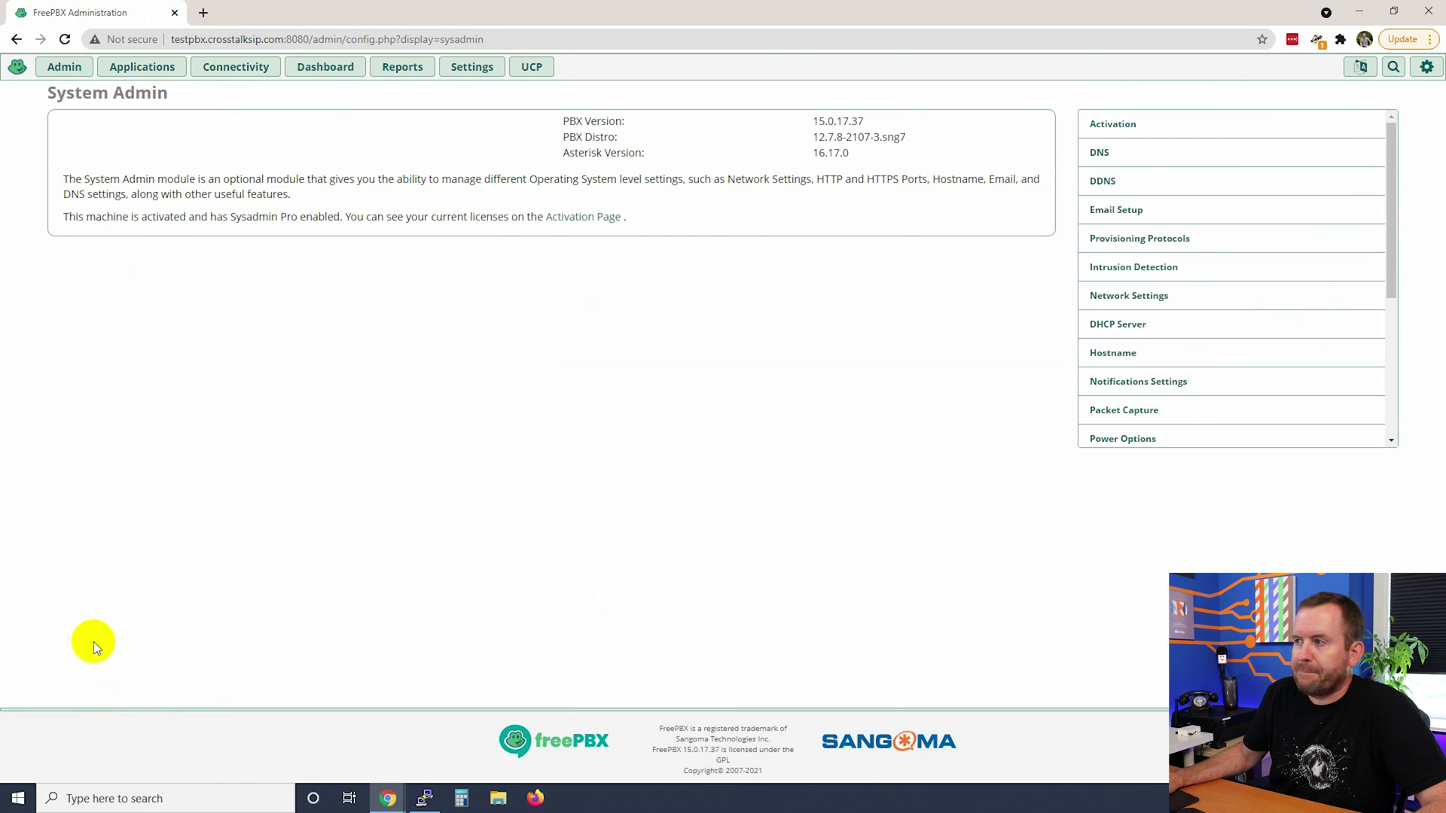
scroll(1223, 226, "down", 4)
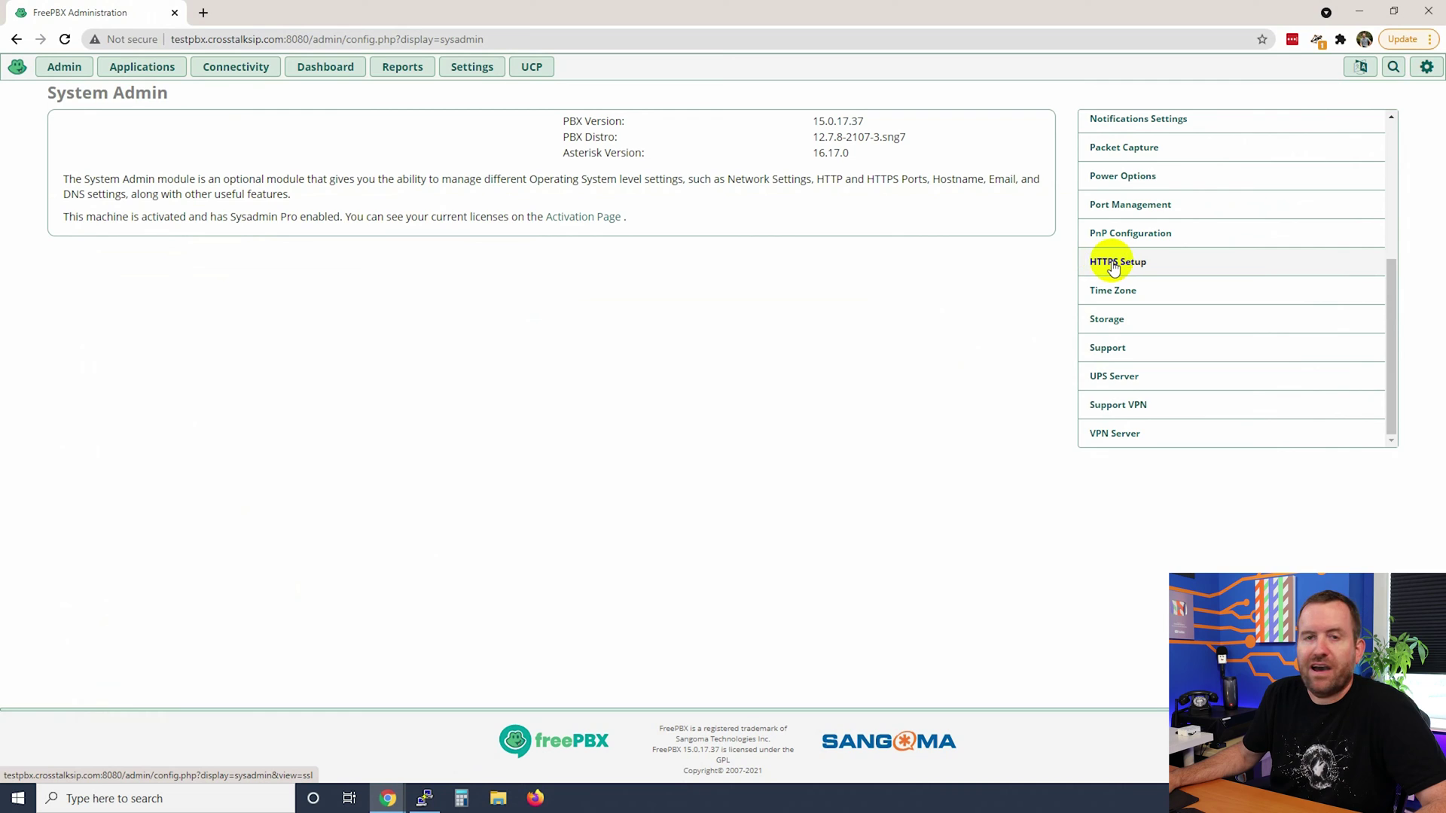
left_click(1114, 265)
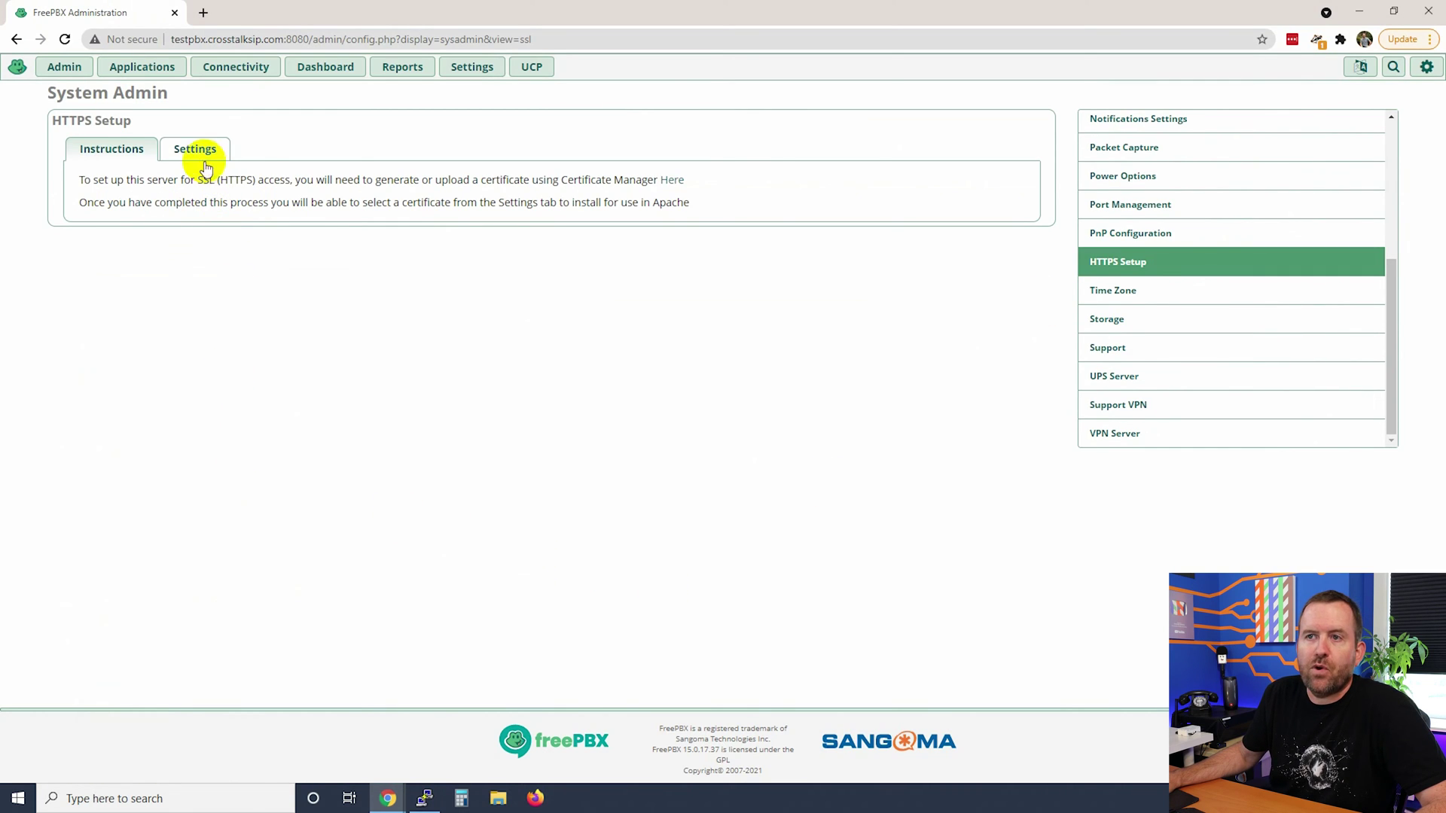
left_click(191, 155)
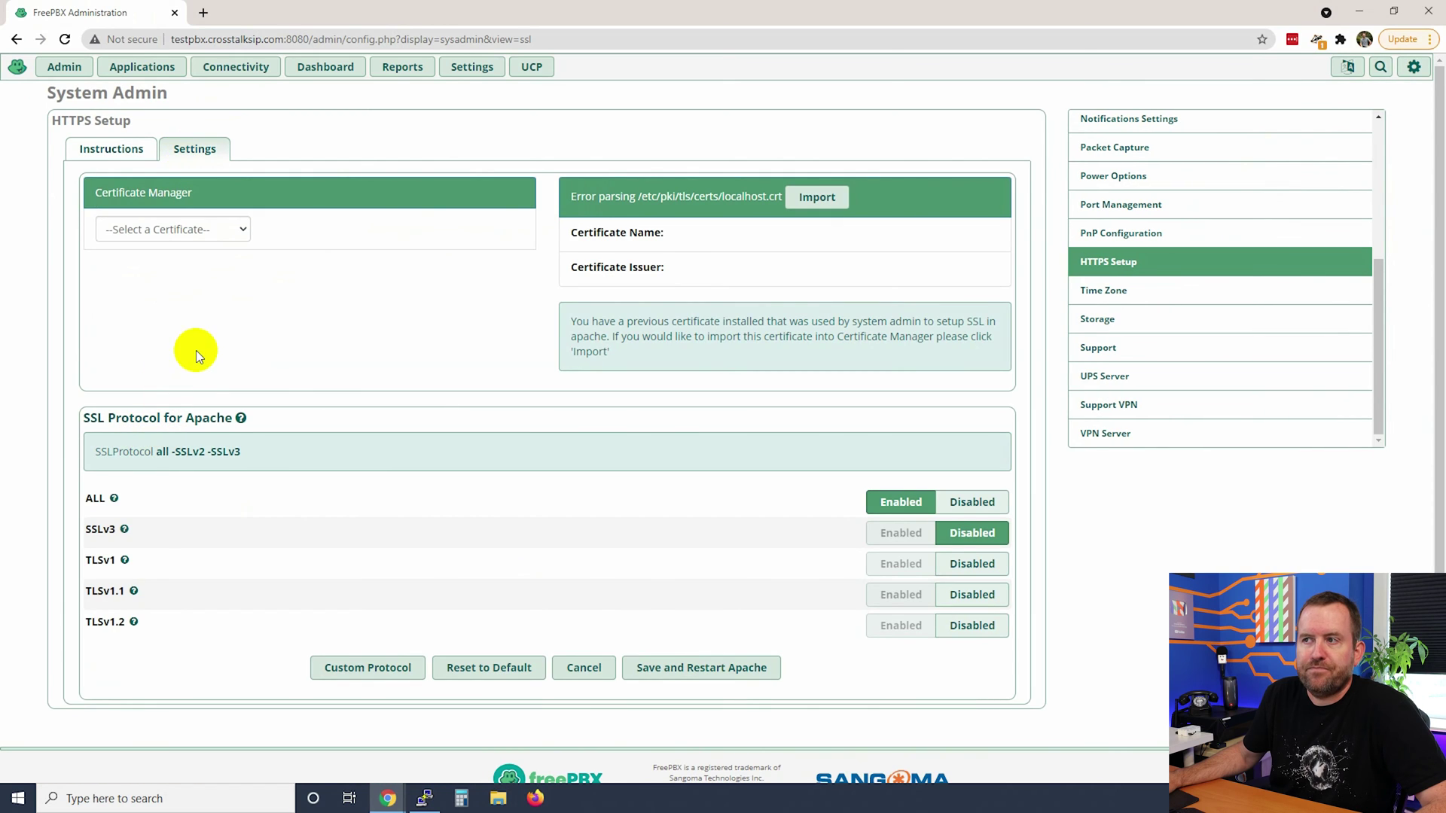
Select testpbx.crosstalksip.com as the Certificate Manager certificate and install it for the web server.
left_click(241, 230)
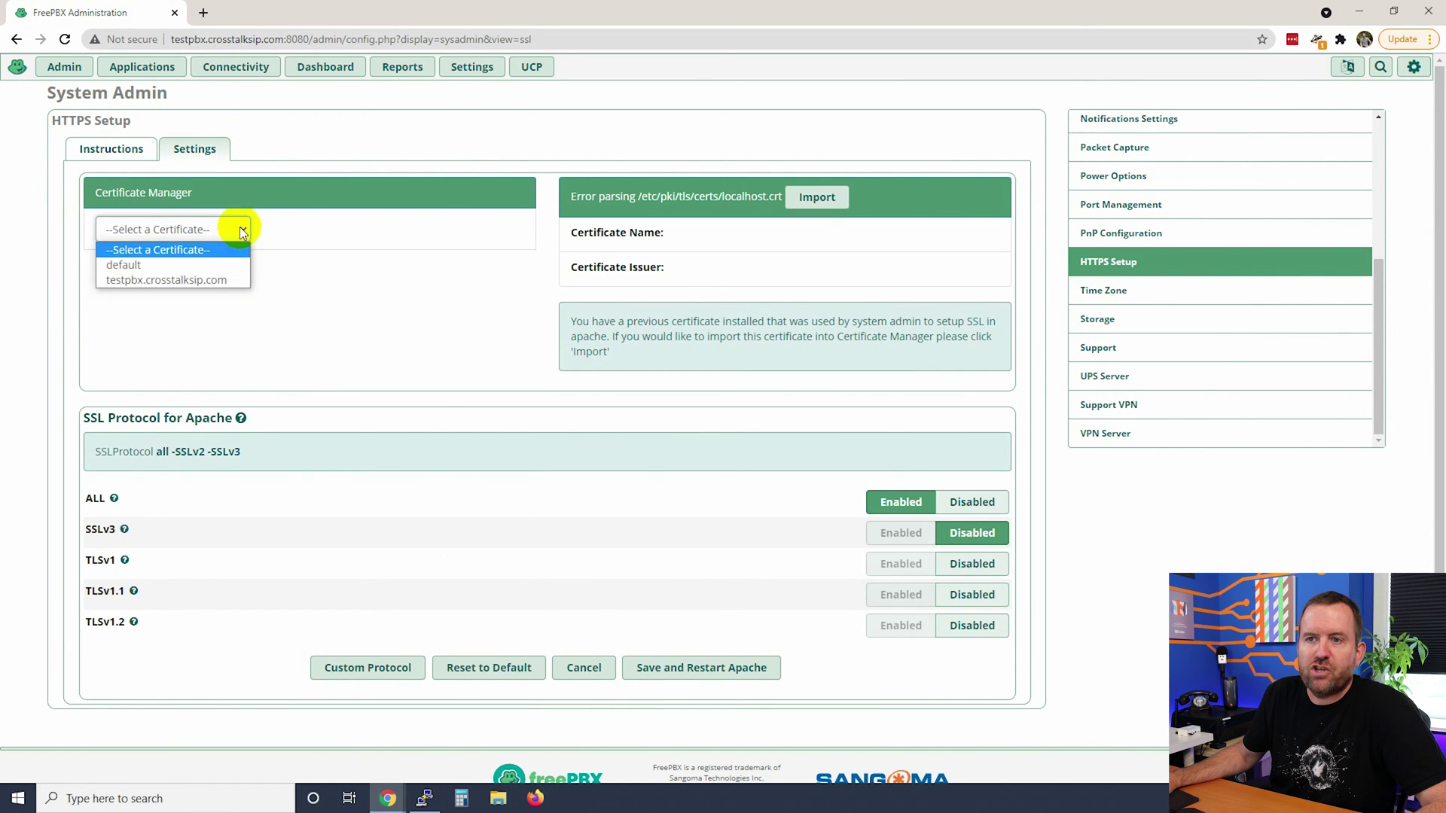
left_click(175, 283)
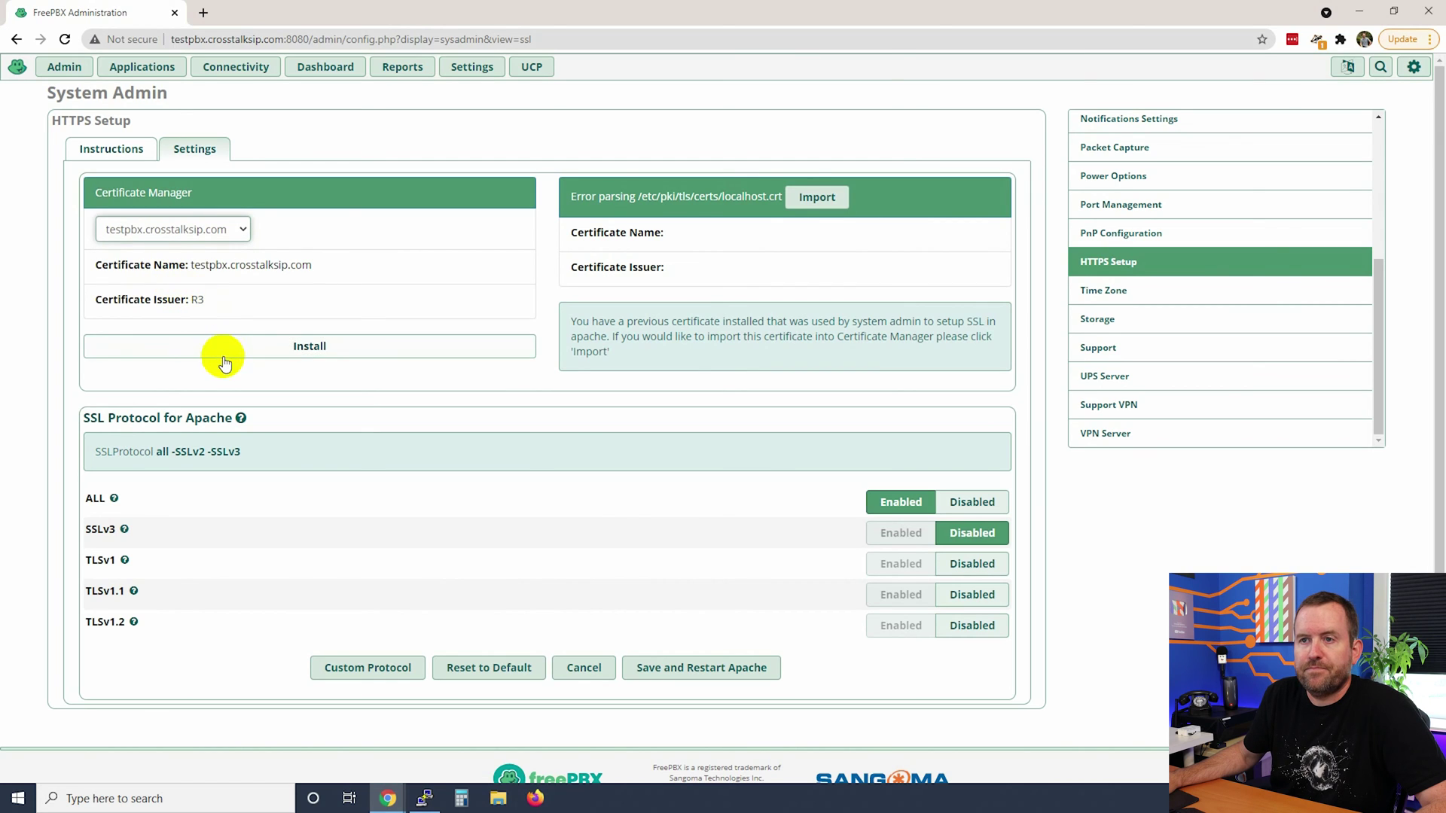
left_click(308, 343)
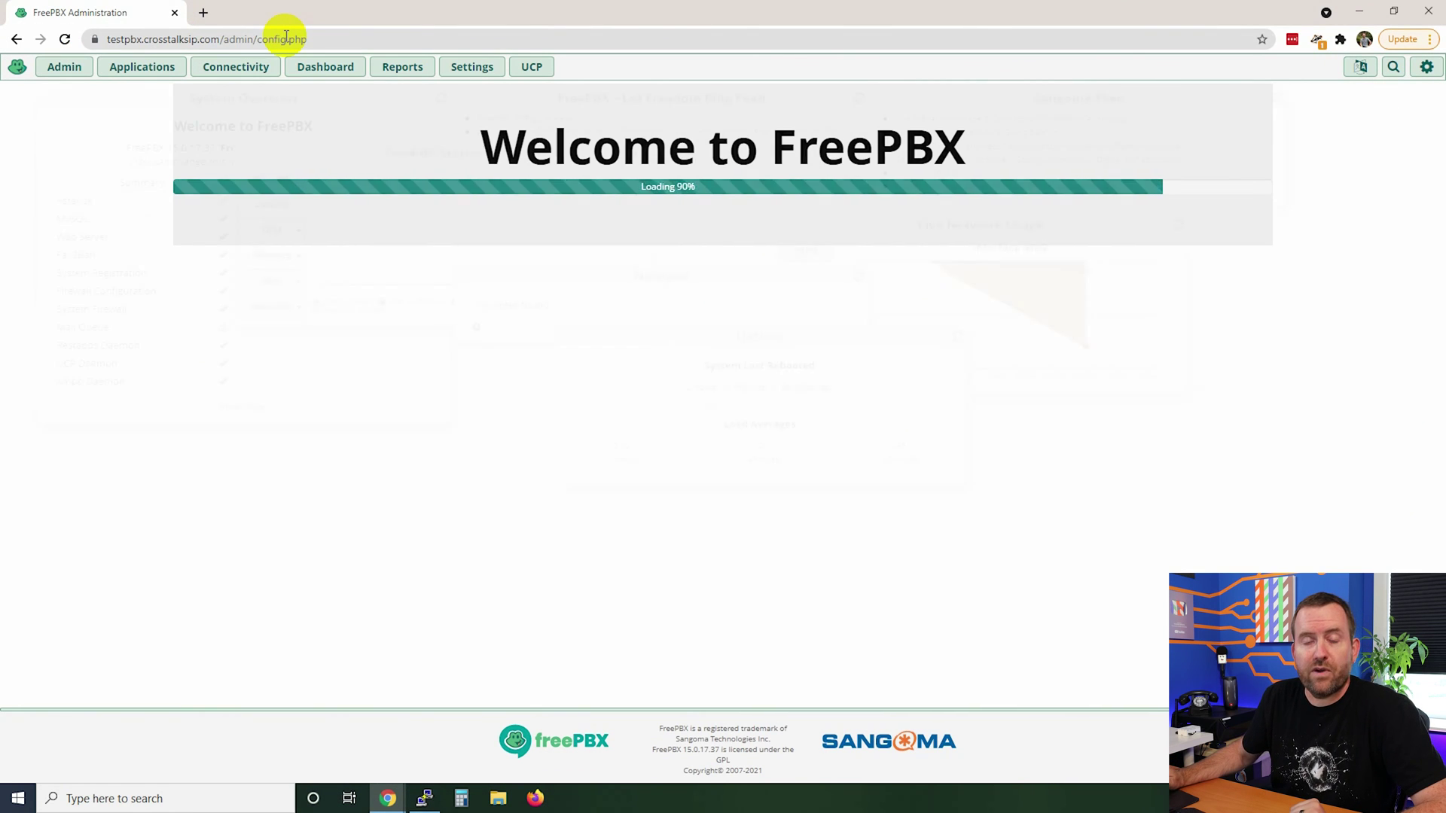
mouse_move(89, 64)
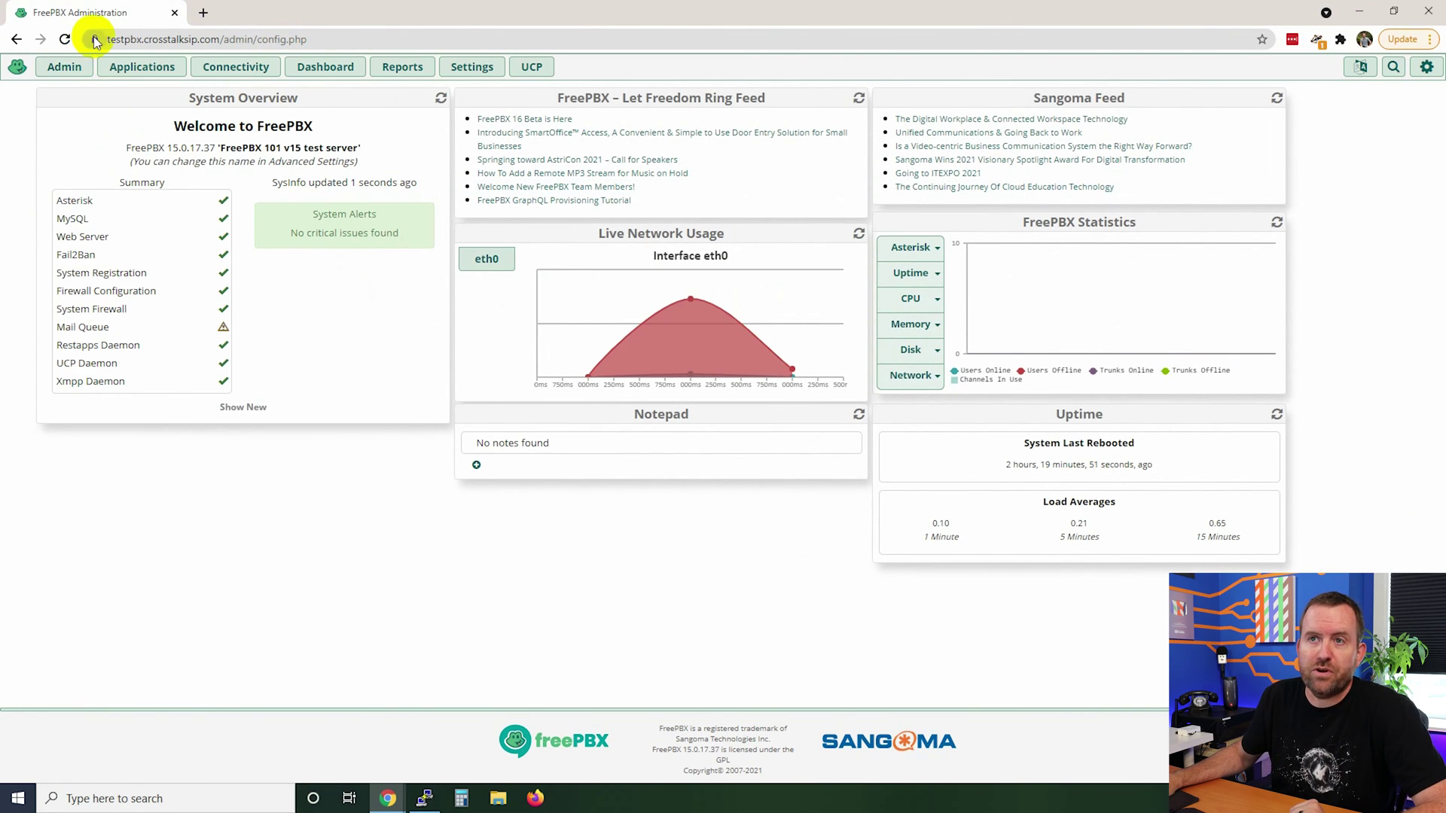
left_click(94, 39)
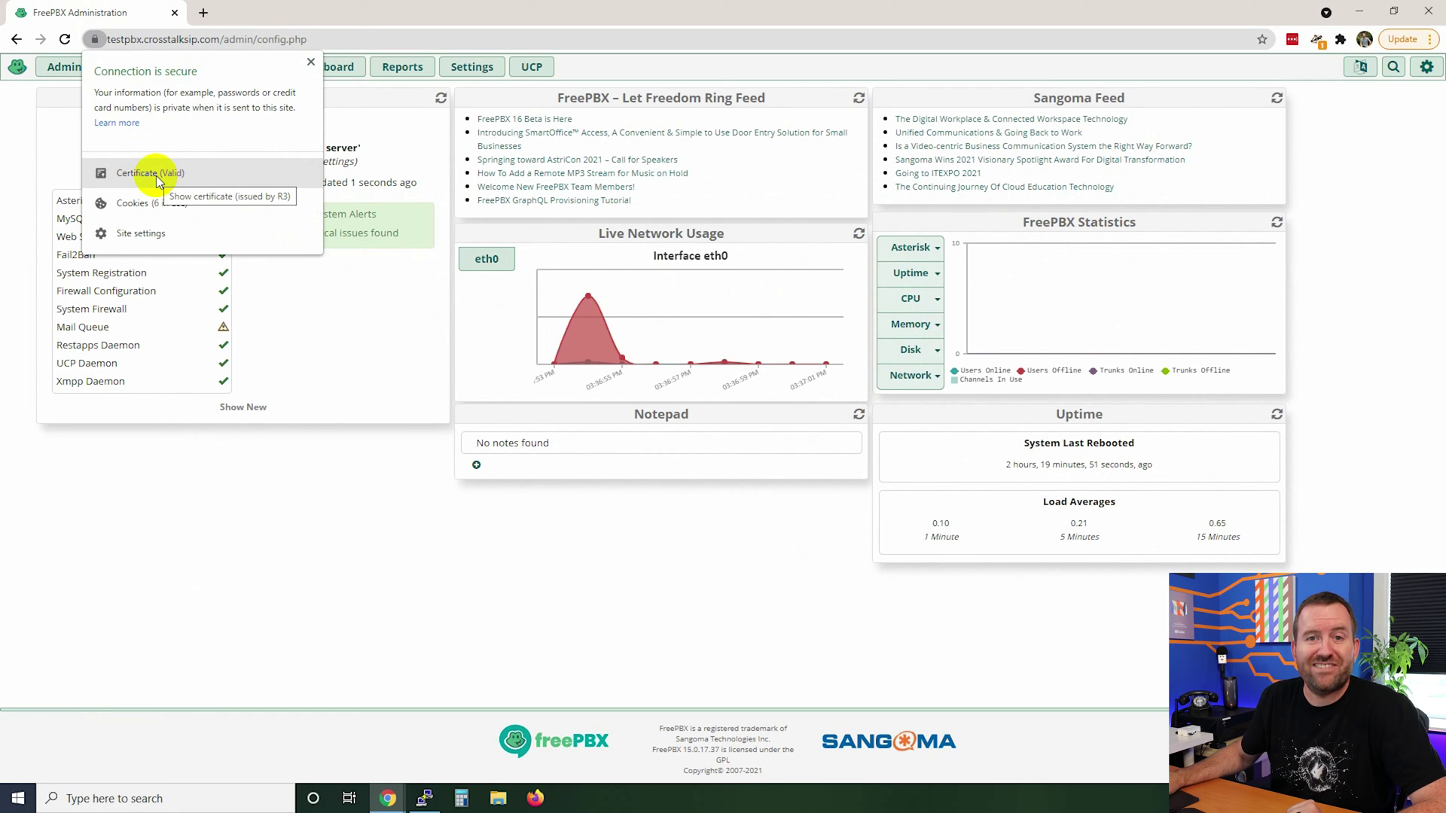
left_click(275, 541)
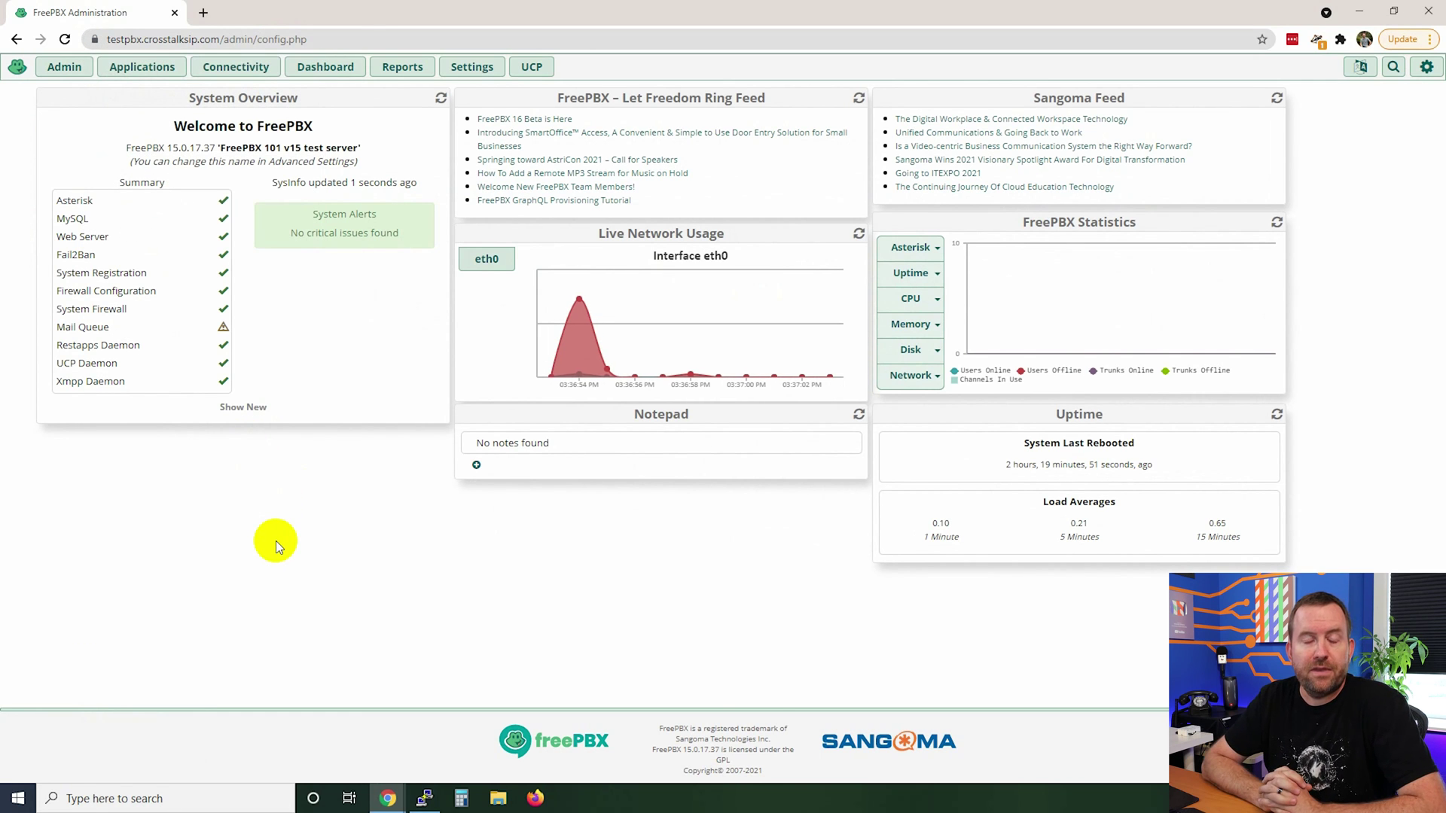